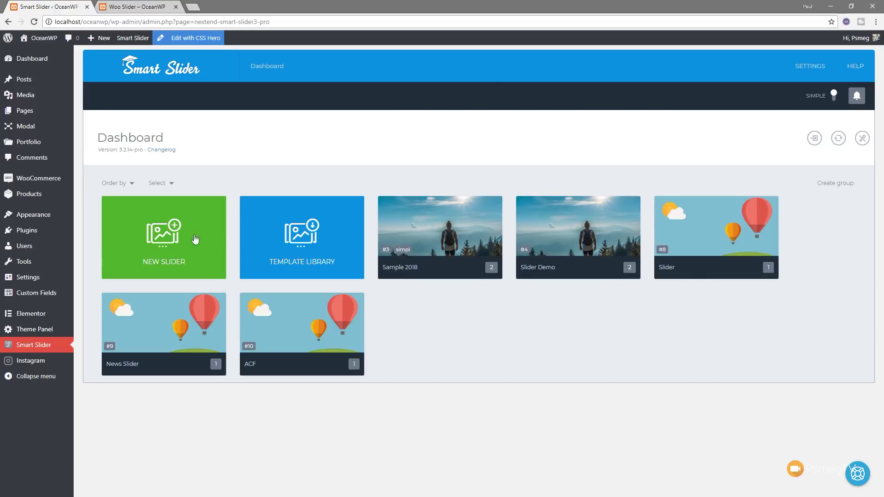
Create a new slider named WooCommerce using the Carousel preset.
click(159, 238)
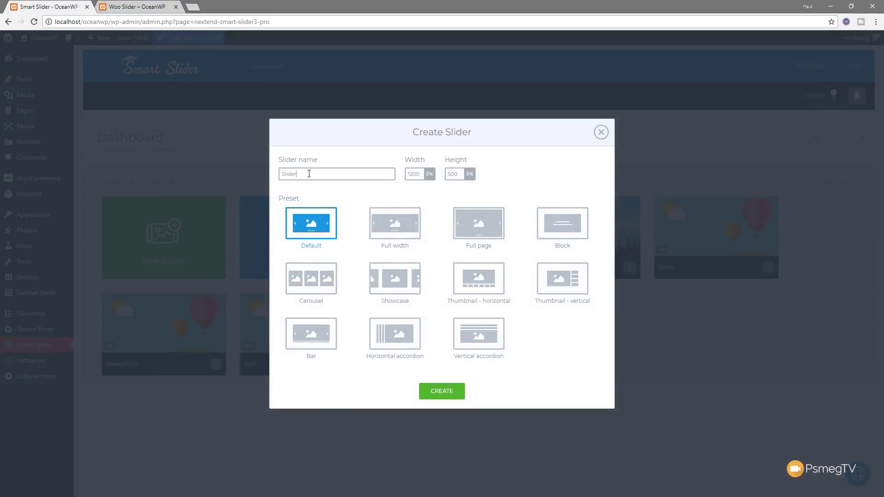
double_click(282, 175)
text(WooCommerce)
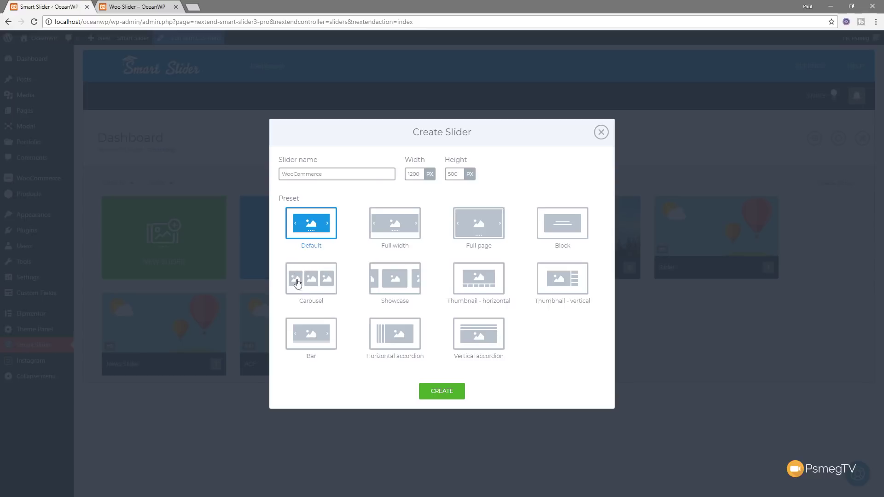
click(322, 286)
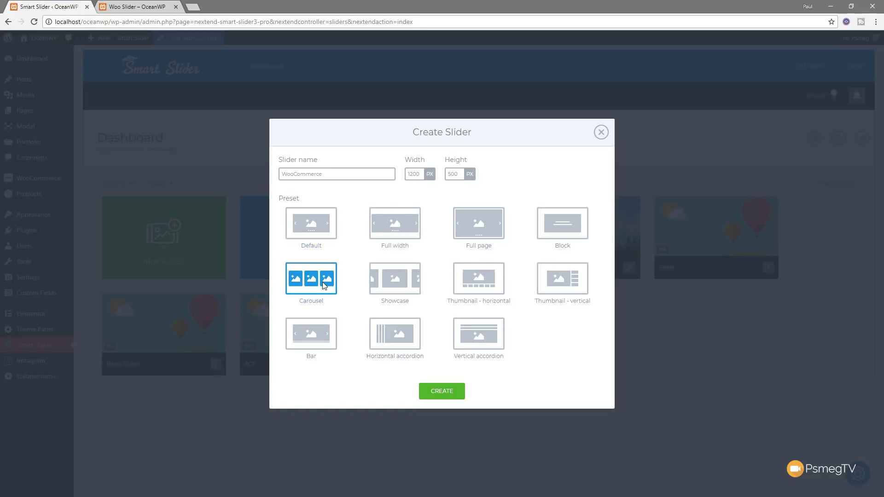
click(446, 389)
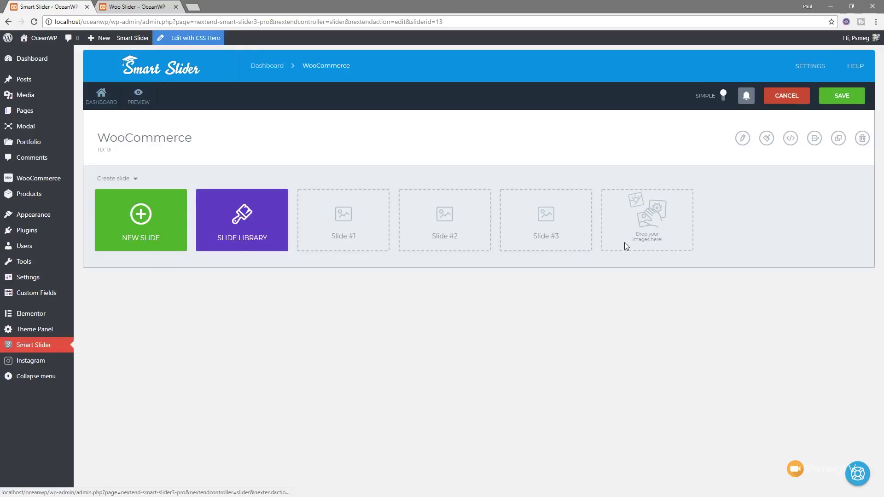
Add dynamic slides using WooCommerce 'Products by filter' as the source.
mouse_move(41, 199)
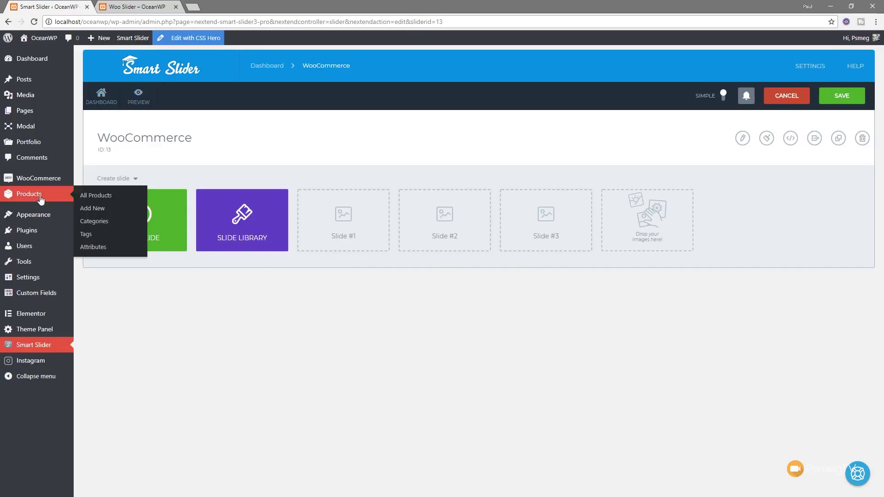
click(135, 179)
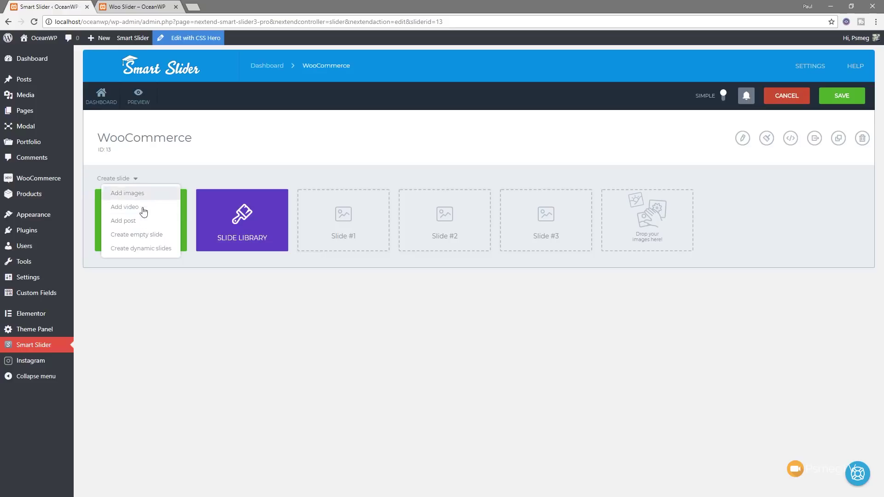
click(141, 249)
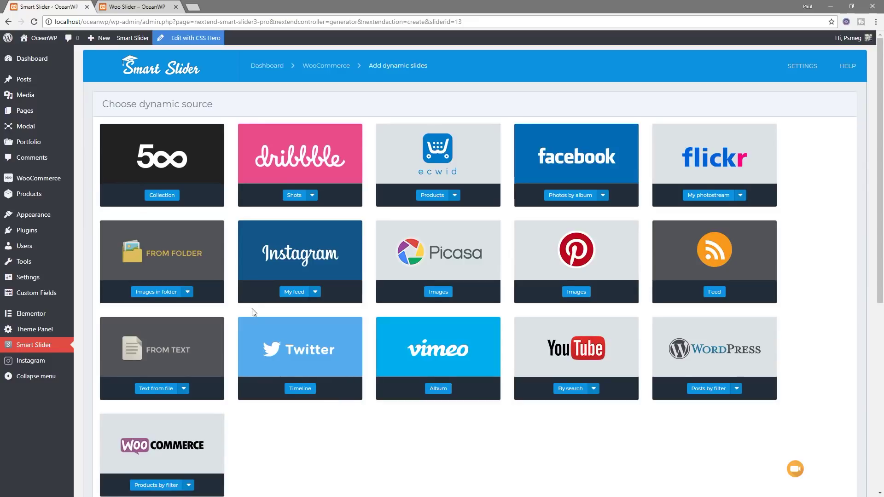
scroll(267, 359, down, 4)
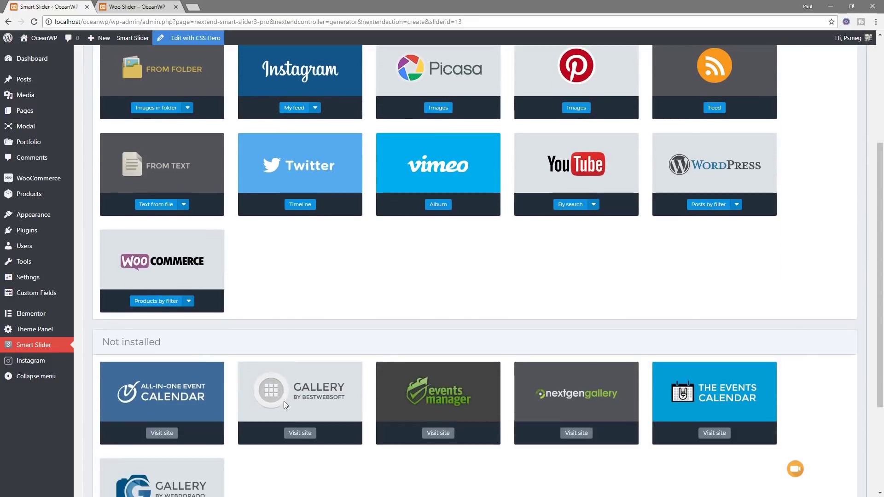
click(157, 304)
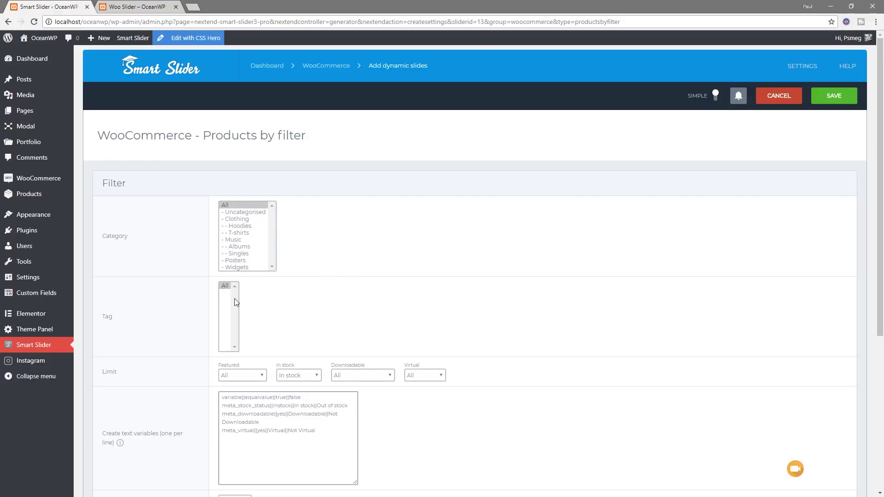
Set the generator's Slides count to 9.
scroll(510, 395, down, 5)
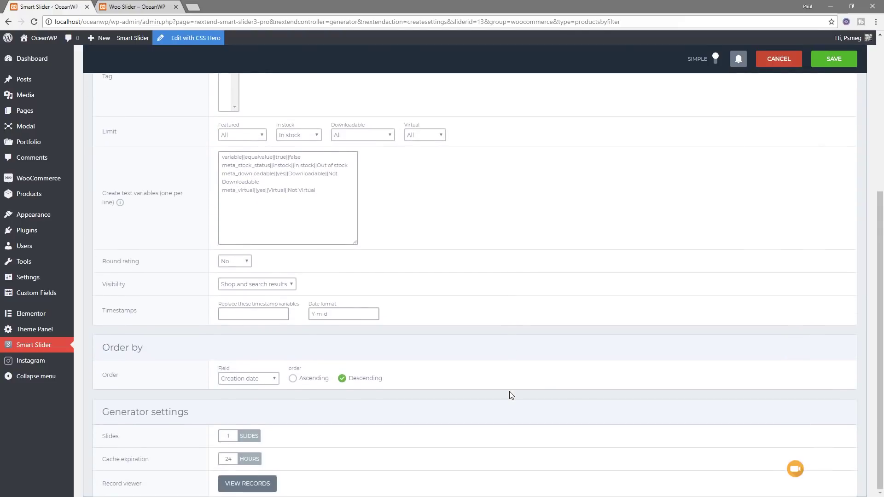
click(216, 438)
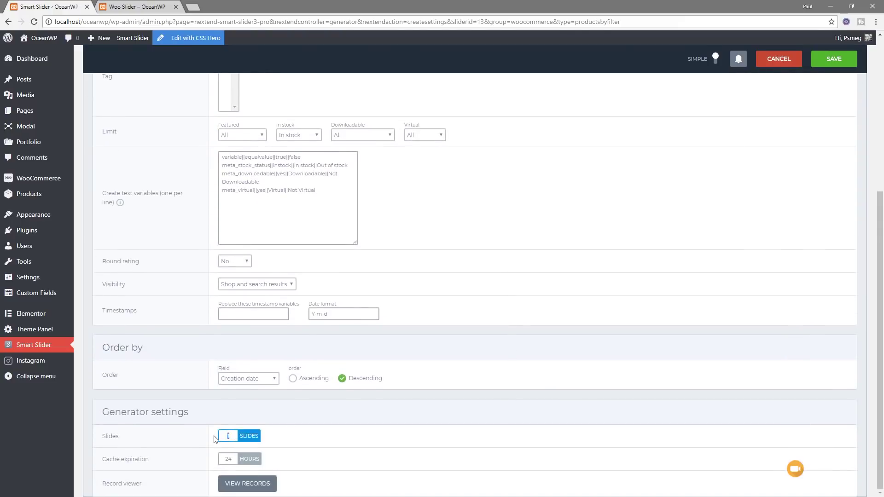
text(9)
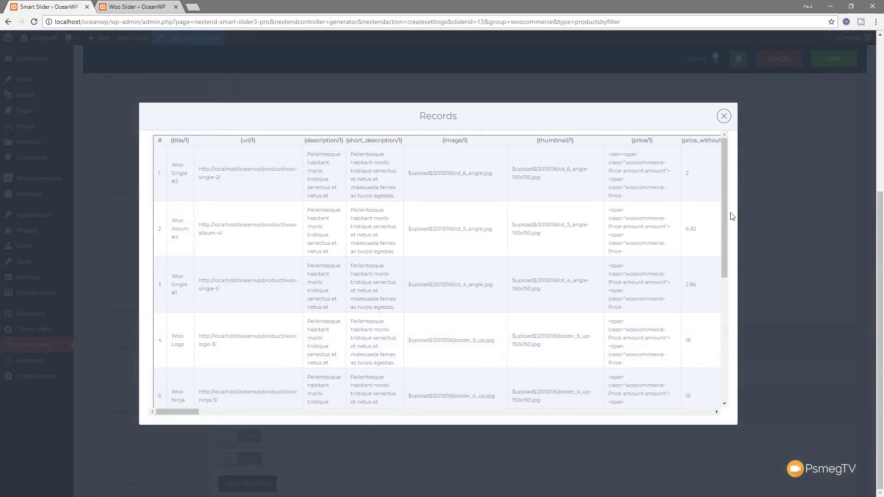
drag(727, 223, 742, 214)
click(725, 118)
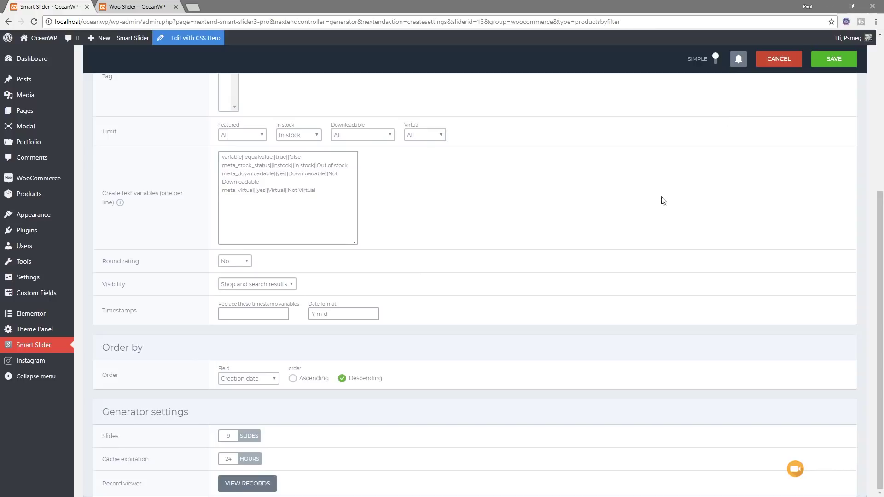
Save the product generator and select the title layer on the first generated slide.
click(837, 64)
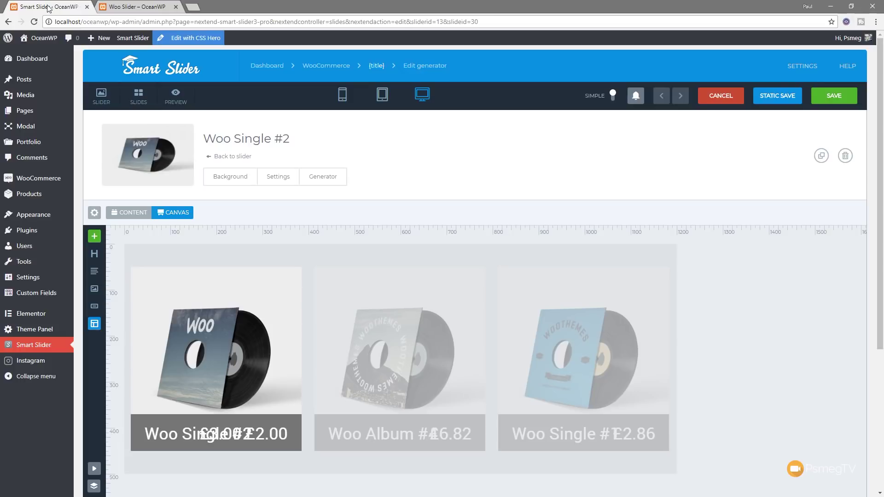
scroll(735, 317, down, 2)
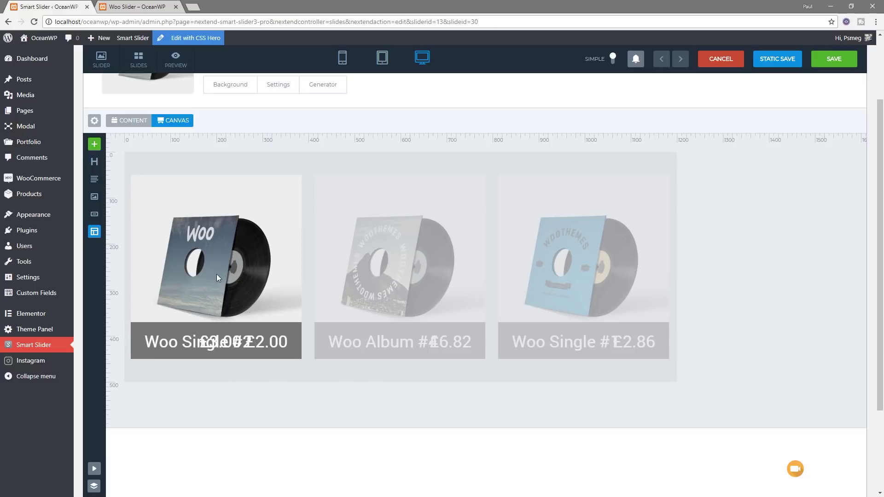
click(179, 343)
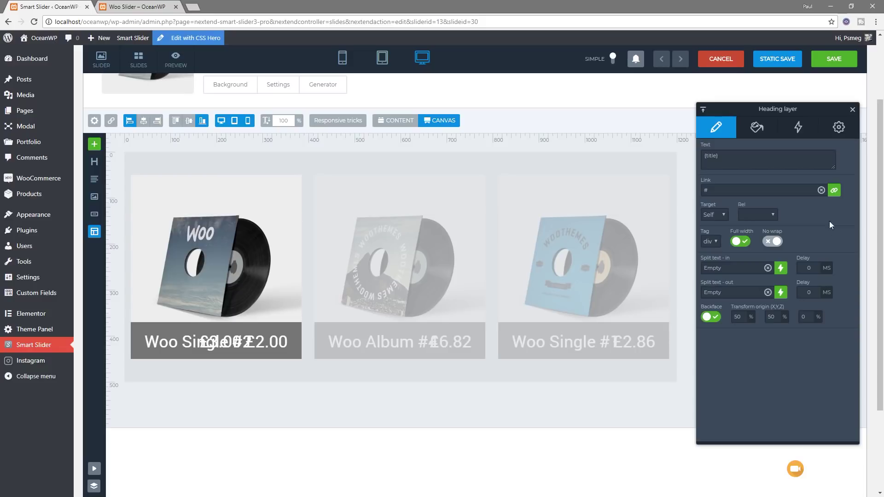
Resize the product title to 20 px and move it to the top of the first slide.
mouse_move(759, 155)
click(754, 130)
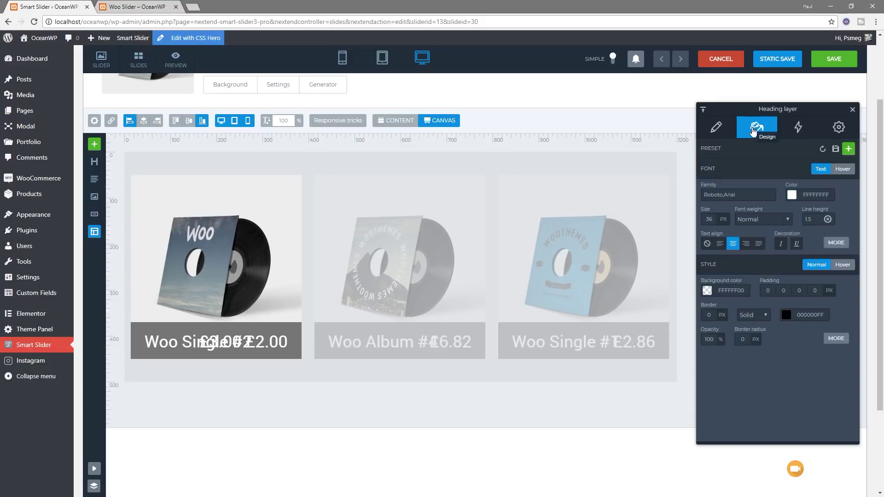
click(717, 220)
drag(715, 232, 707, 231)
click(791, 195)
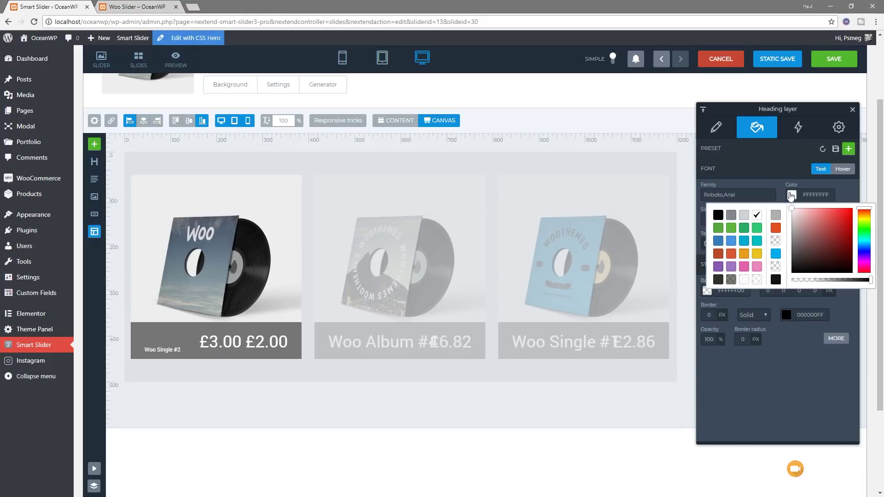
click(791, 195)
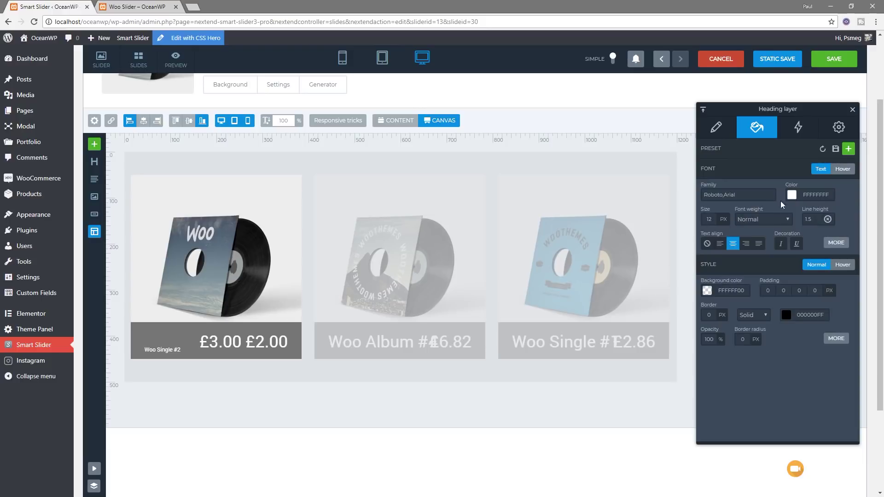
drag(154, 351, 207, 191)
mouse_move(727, 219)
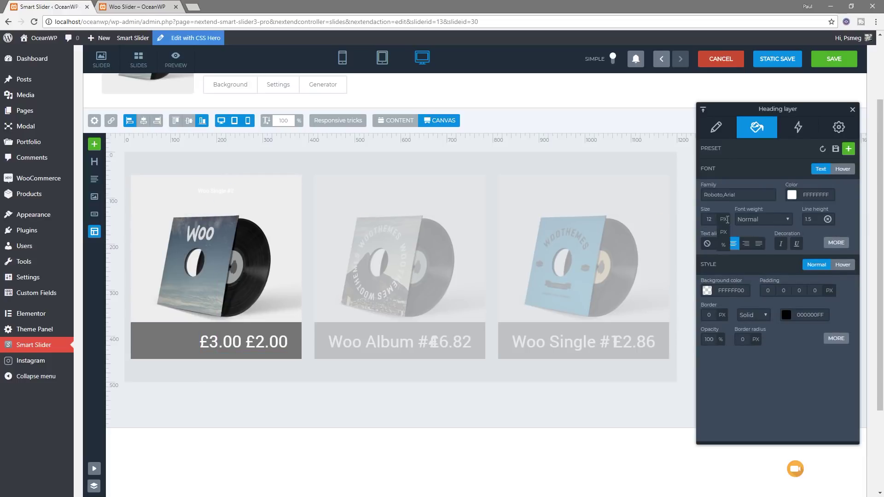
drag(707, 231, 711, 232)
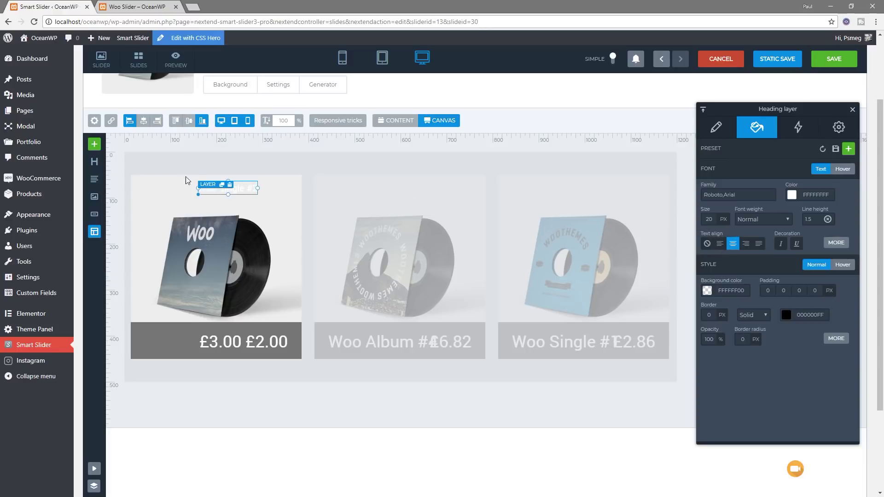
drag(243, 189, 233, 189)
Make the product title green, 600 Semi Bold and slightly larger.
click(233, 344)
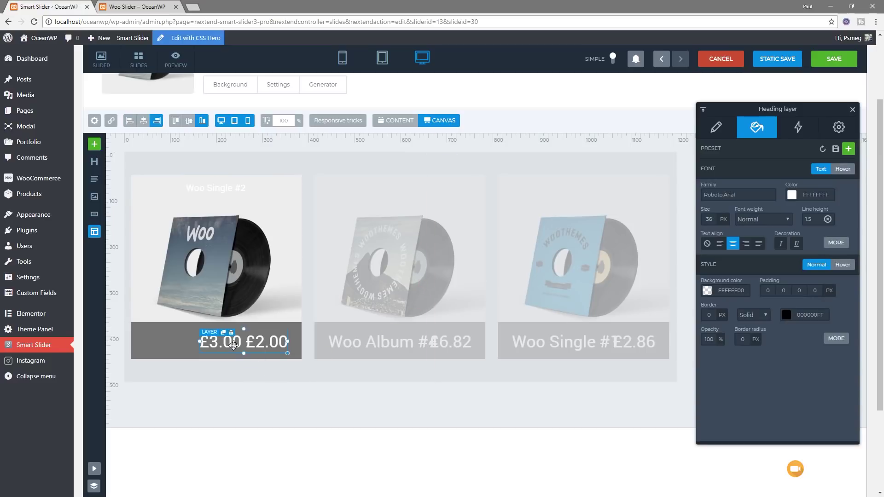
click(227, 200)
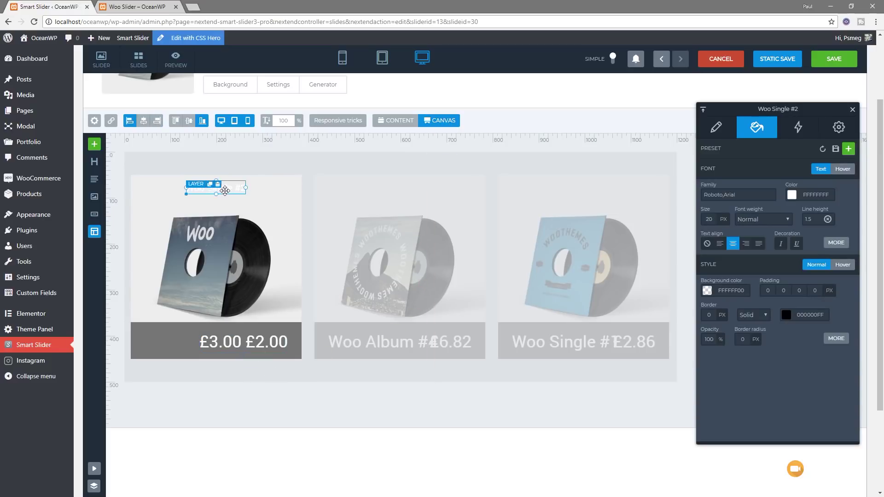
click(792, 194)
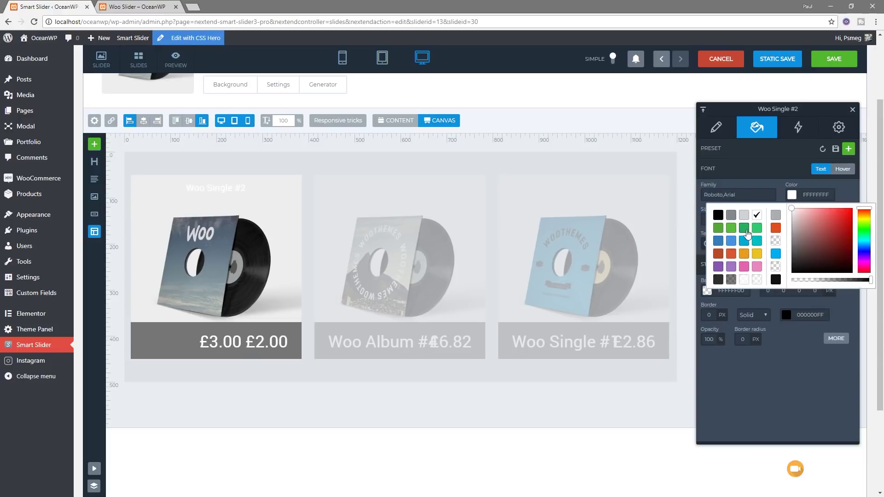
click(732, 228)
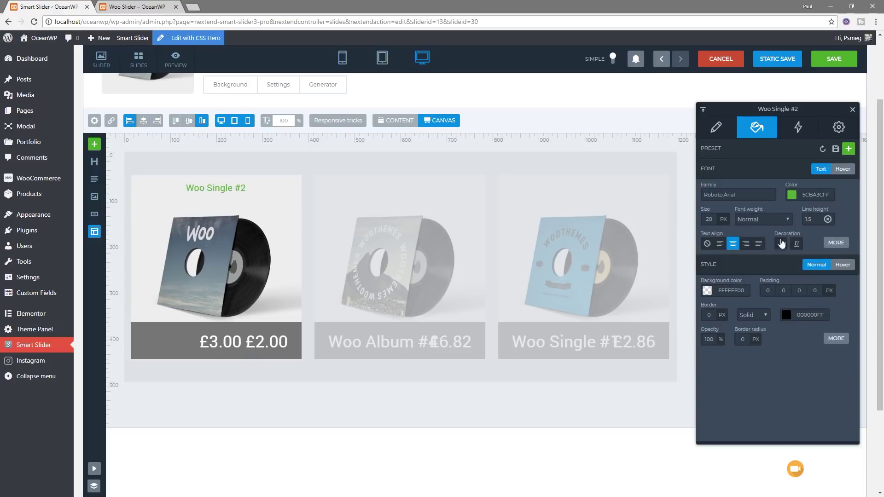
click(779, 220)
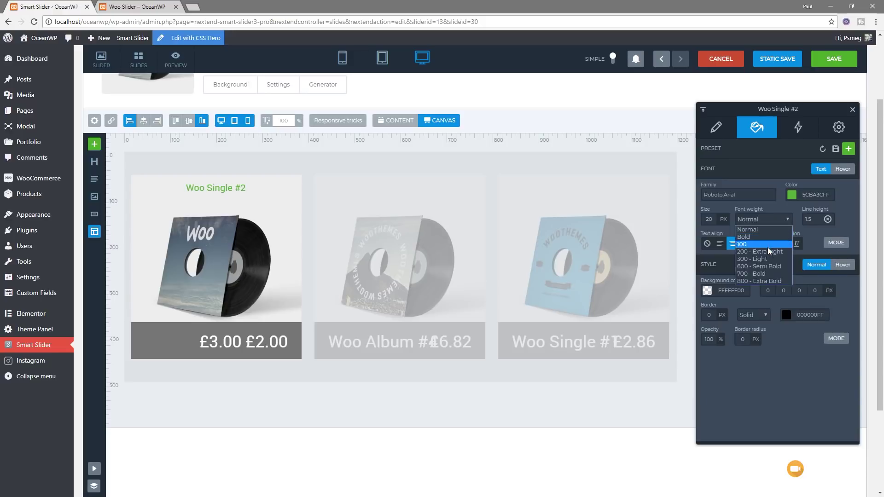
click(763, 267)
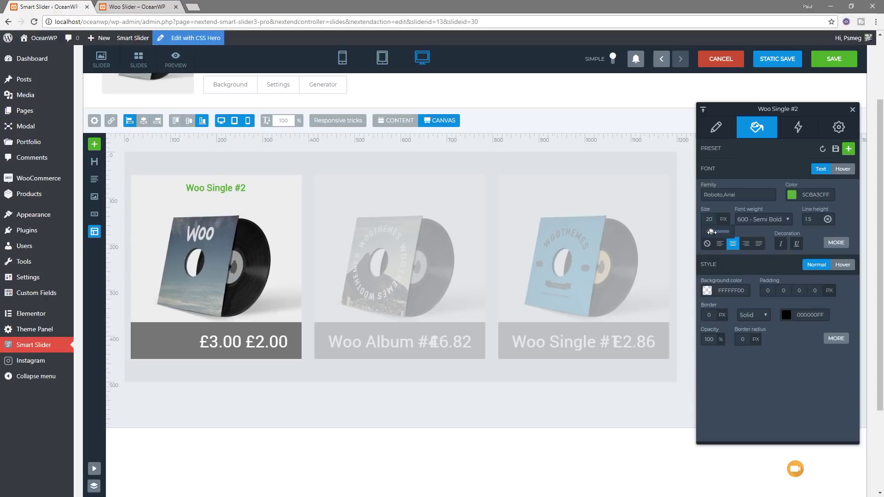
drag(712, 232, 713, 232)
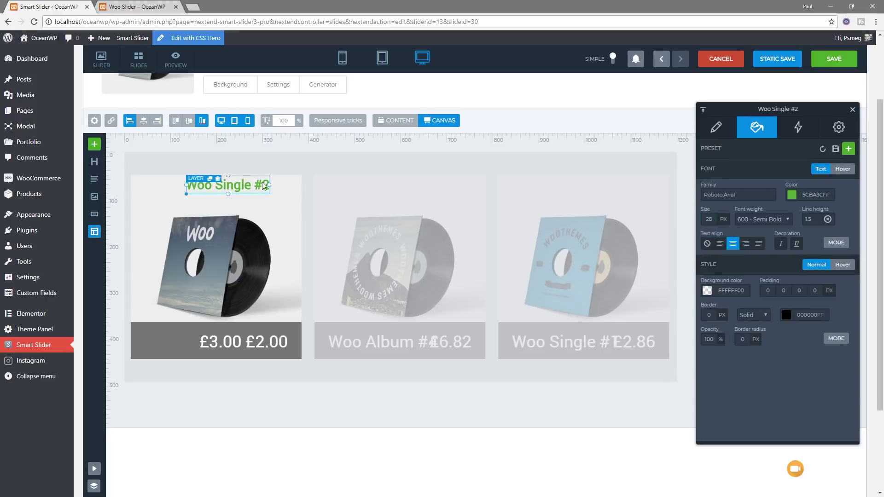
drag(239, 188, 226, 193)
Set the price to 18 px, colour it orange-red, and place it just below the title.
click(239, 350)
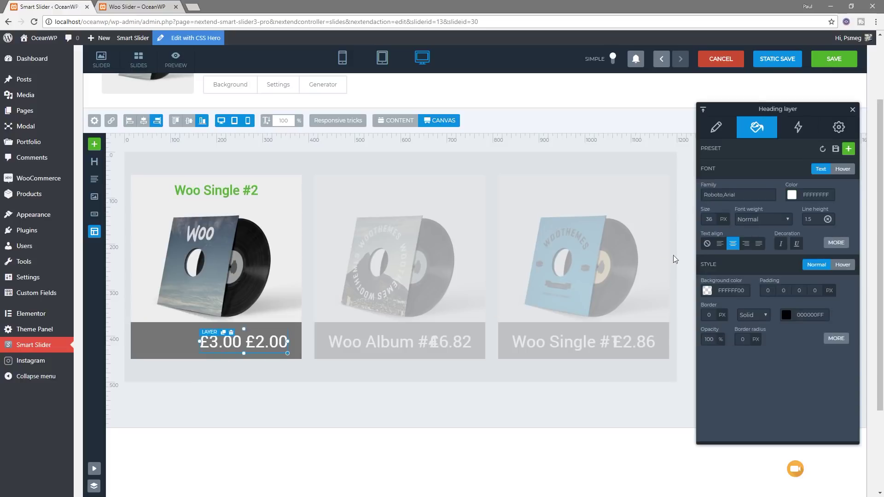
mouse_move(724, 219)
drag(715, 232, 712, 232)
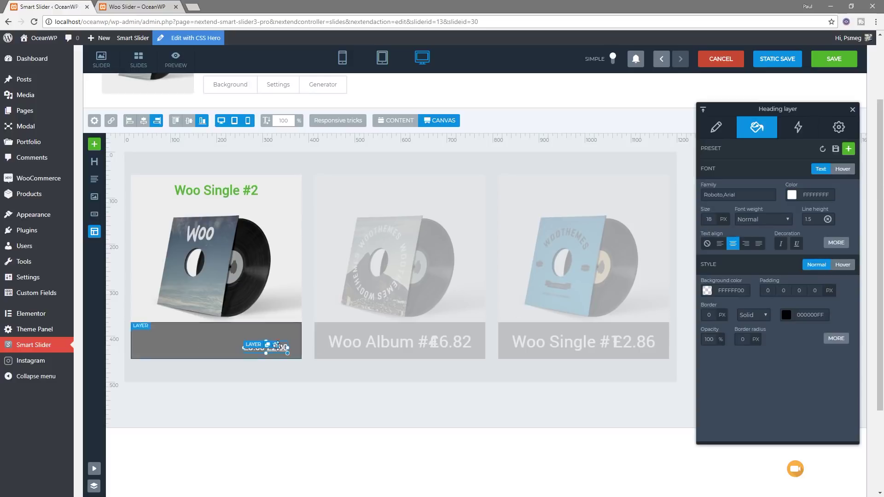
drag(265, 350, 215, 206)
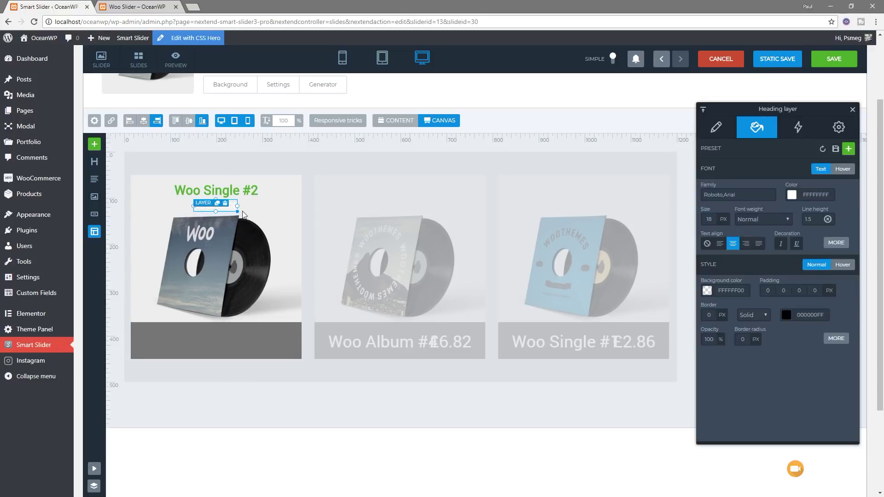
click(792, 196)
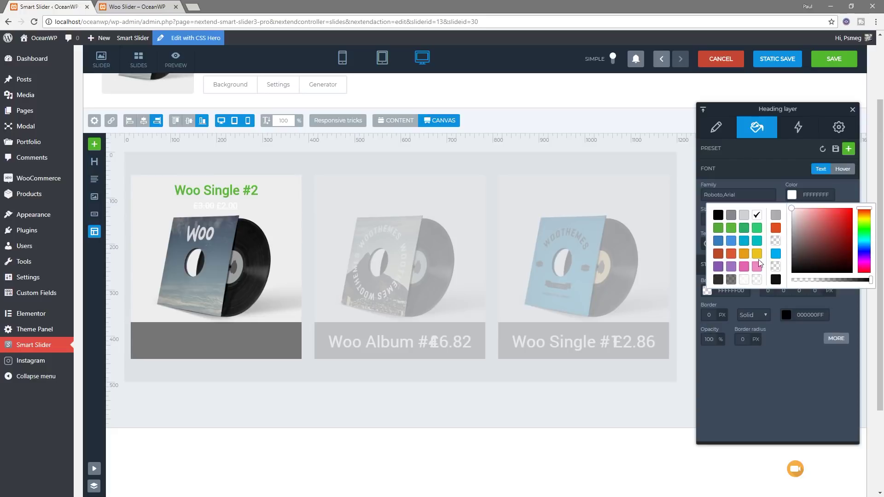
click(731, 254)
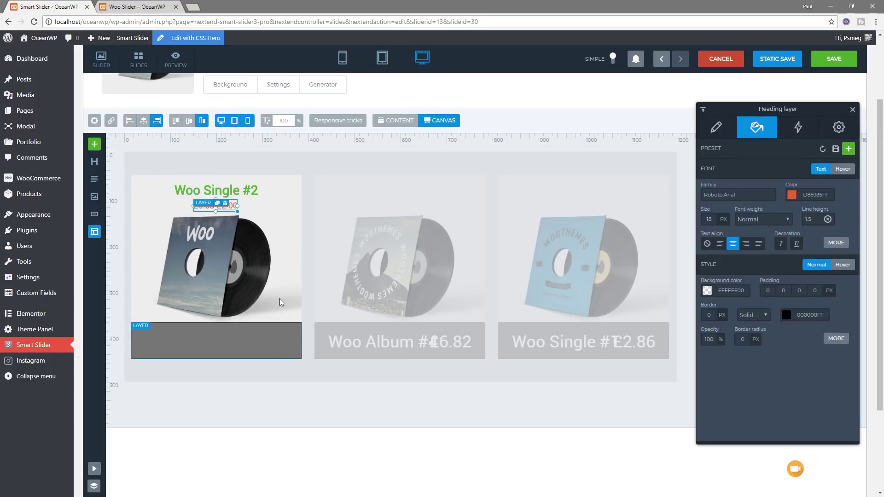
mouse_move(210, 208)
drag(205, 208, 204, 207)
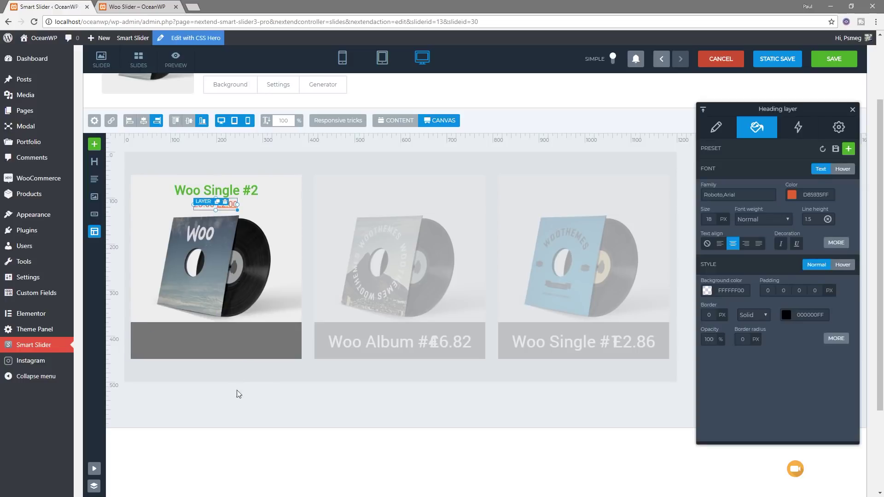
Delete the grey bar layer from the bottom of the product card.
click(223, 347)
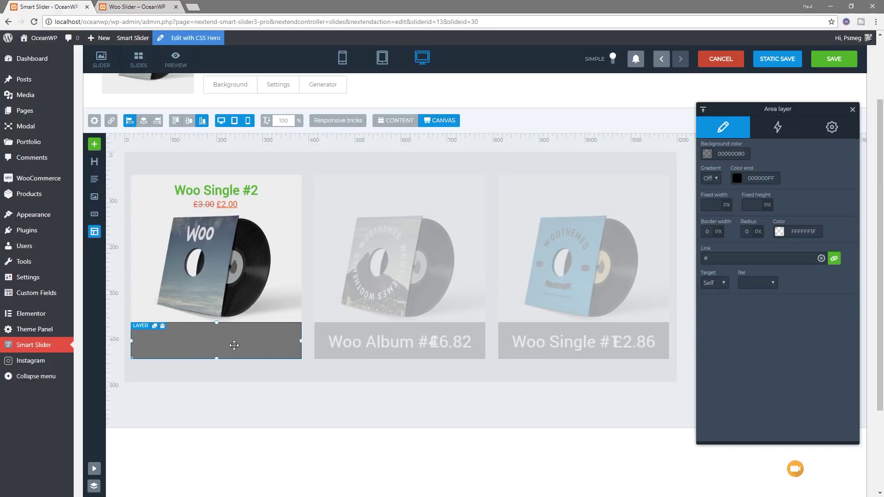
key(Delete)
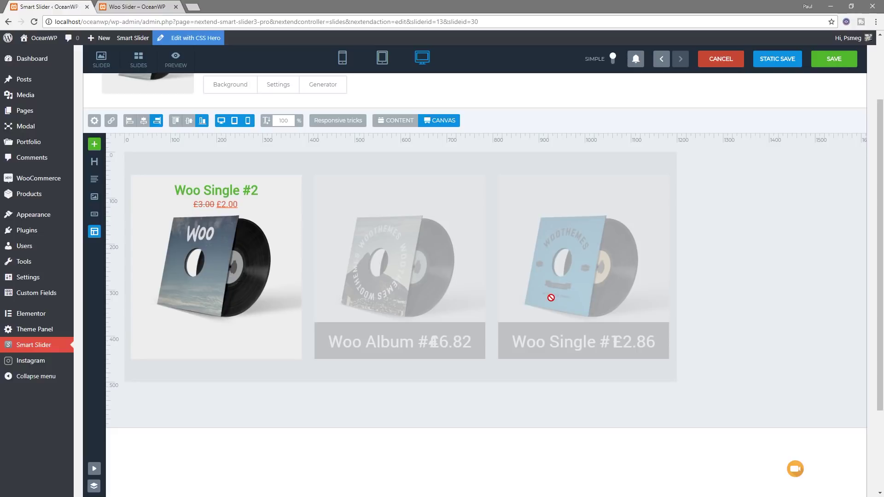
Add a BUY NOW button at the card bottom and clear its '#' link.
click(94, 215)
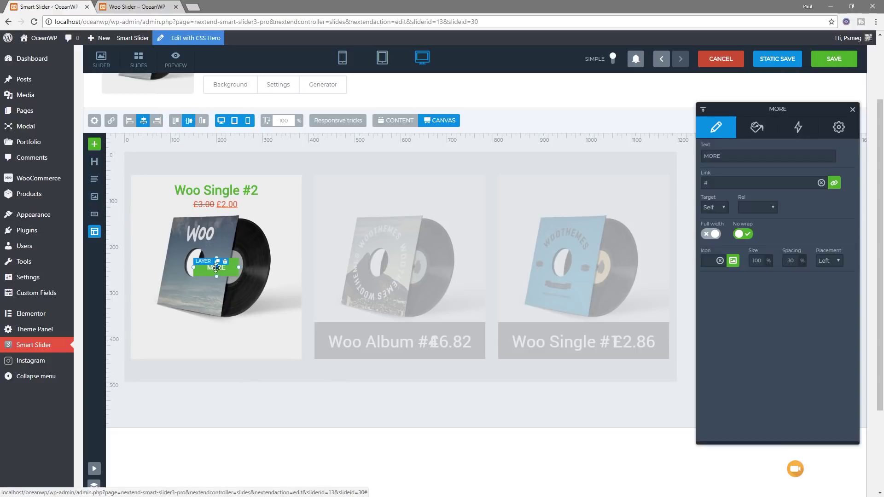
drag(230, 275, 229, 350)
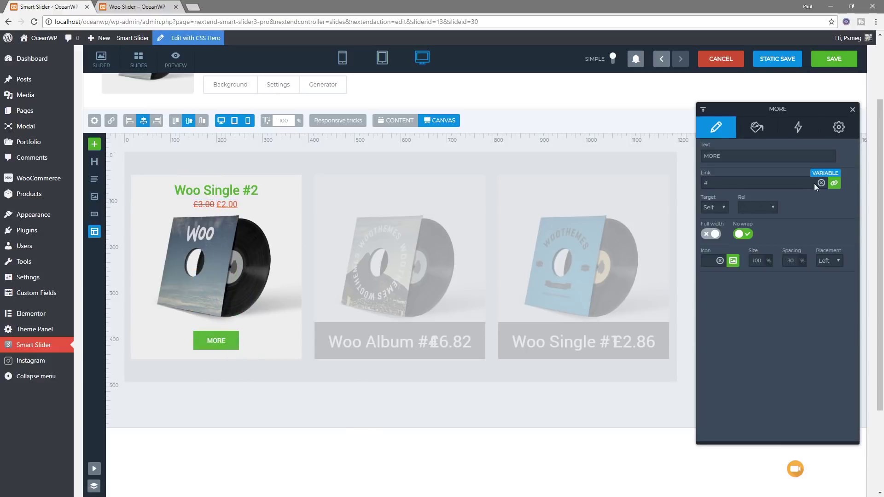
click(728, 157)
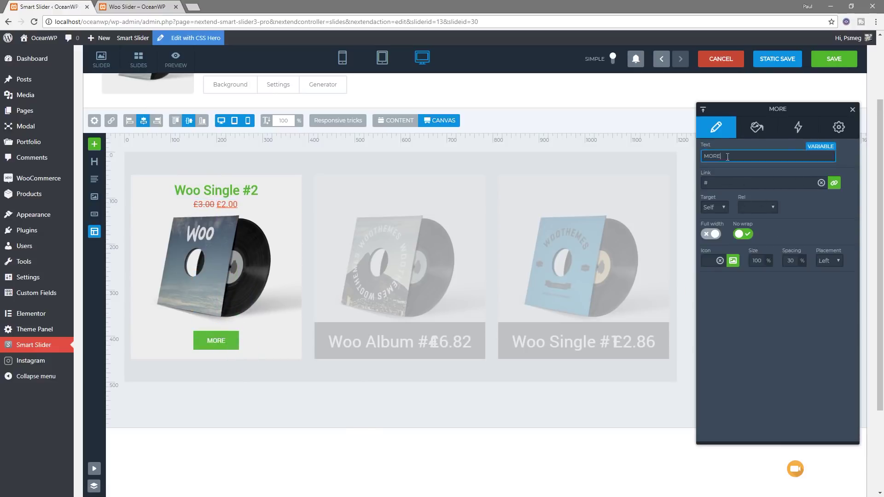
text(BUY NOW)
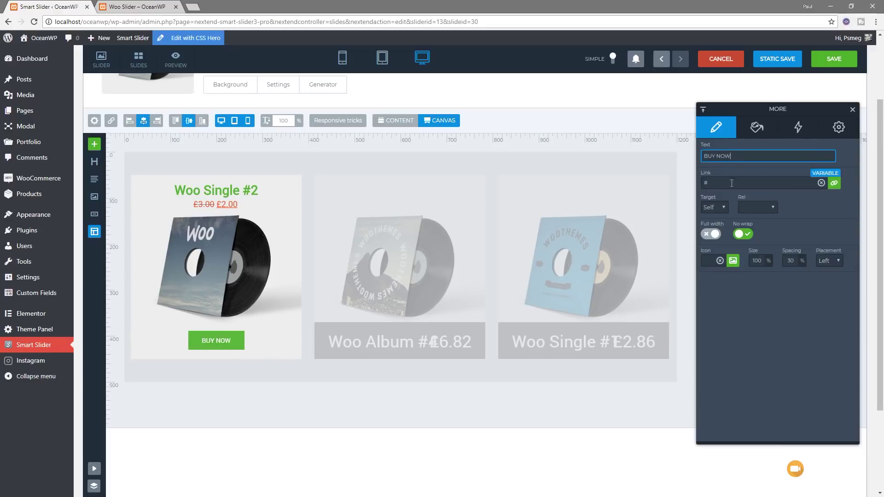
drag(711, 184, 705, 184)
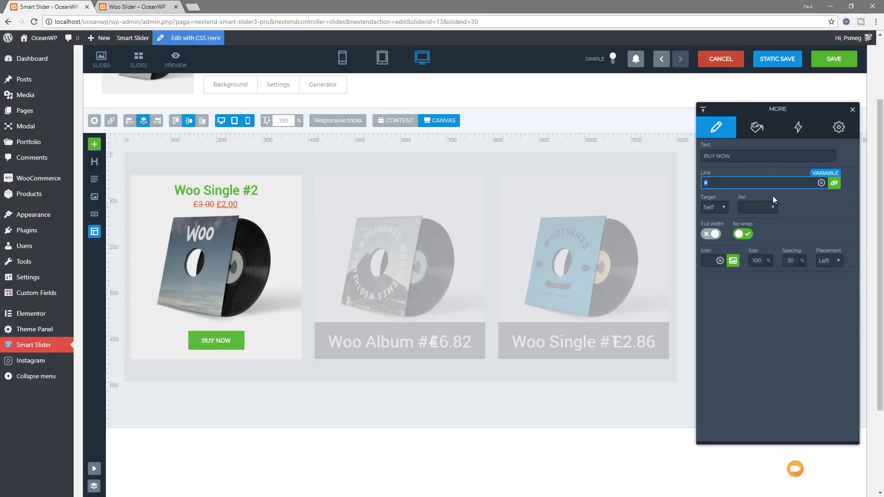
key(BackSpace)
Set the button link to the product URL variable {url/1}.
click(816, 175)
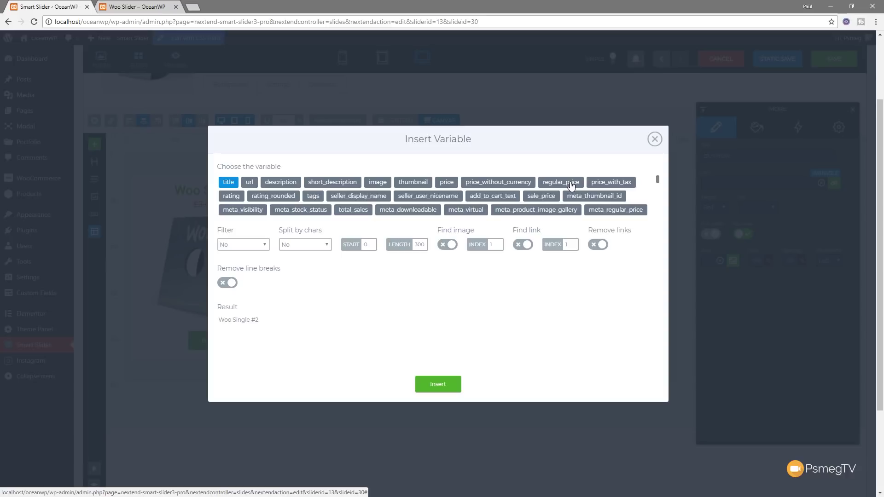
click(250, 183)
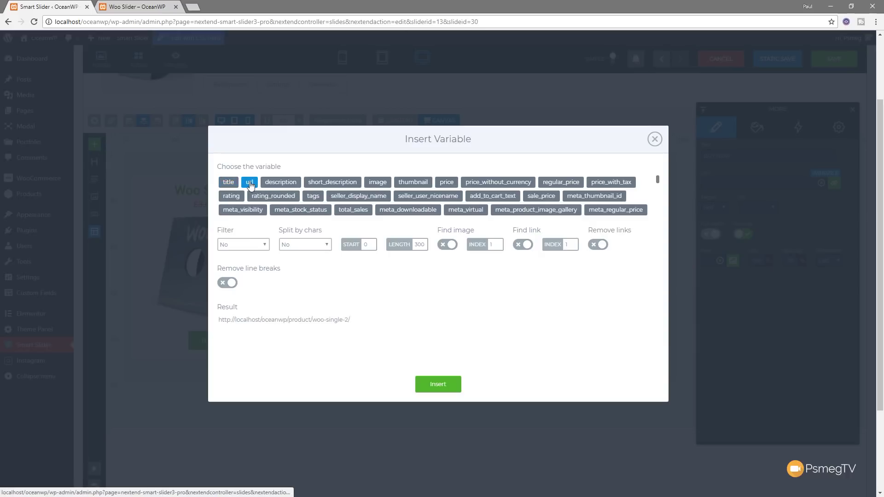
click(438, 385)
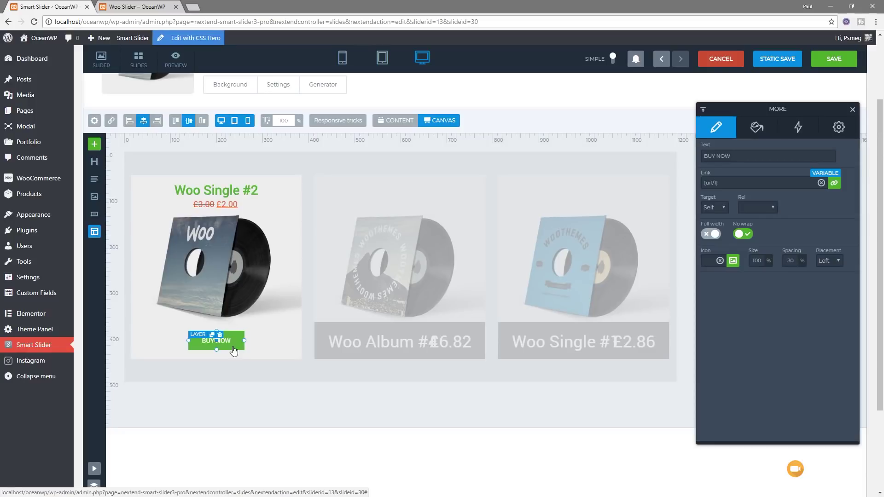
Give the button a 20 px border radius and orange-red background, then save and preview.
click(757, 128)
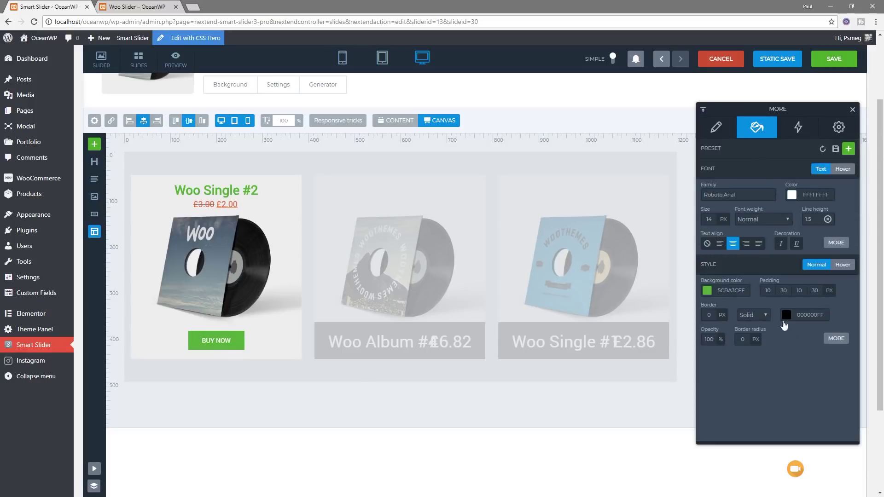
click(736, 340)
text(20)
click(788, 369)
click(708, 292)
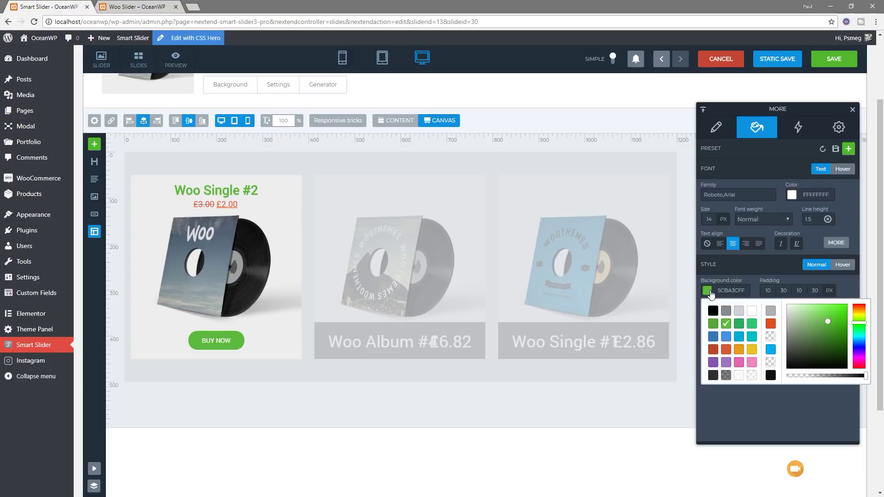
click(769, 324)
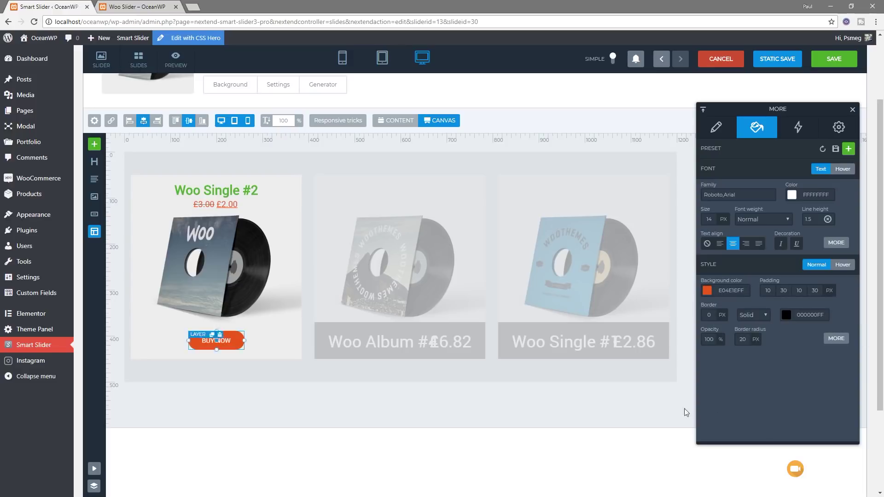
click(852, 110)
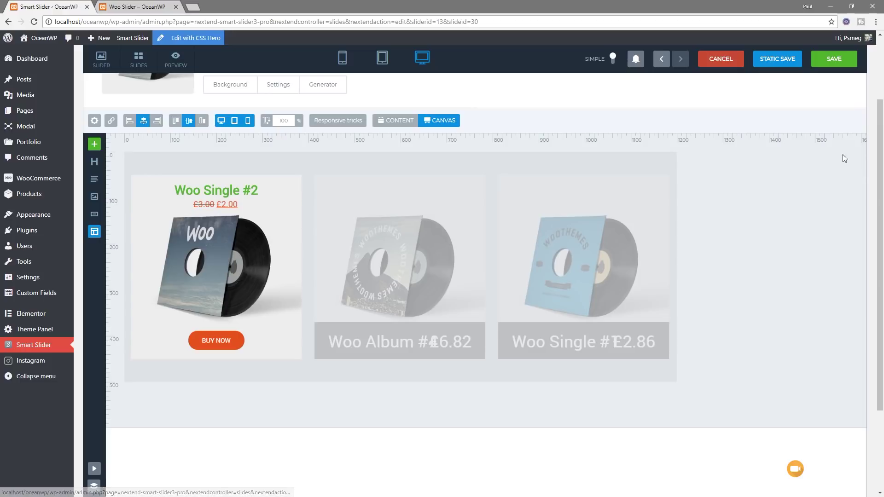
click(827, 62)
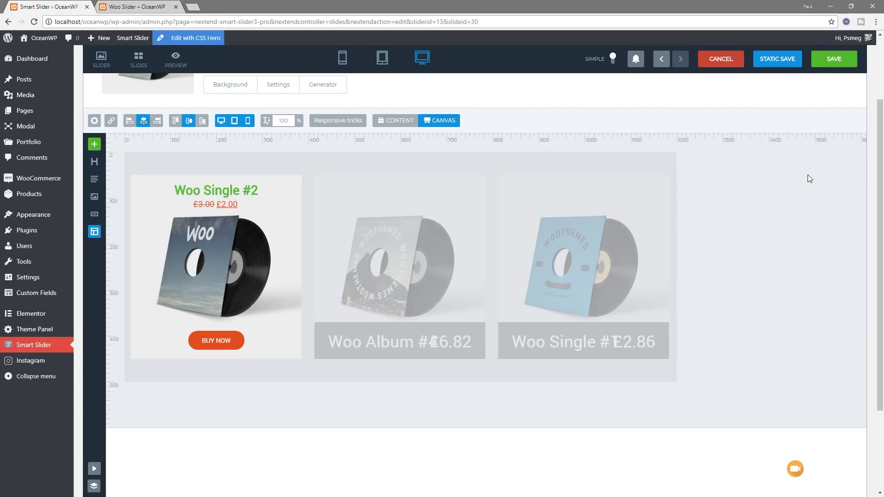
click(178, 60)
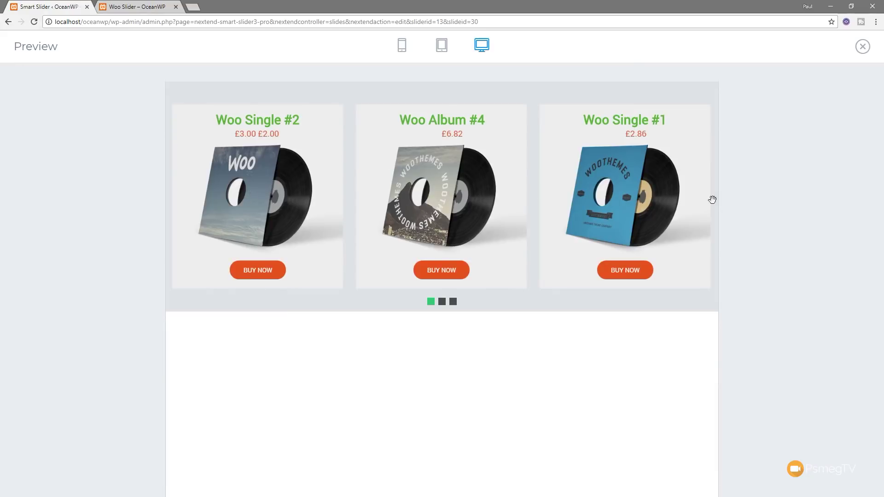
Preview the three-product carousel, swiping and paging to the second page, then close the preview.
drag(712, 199, 296, 199)
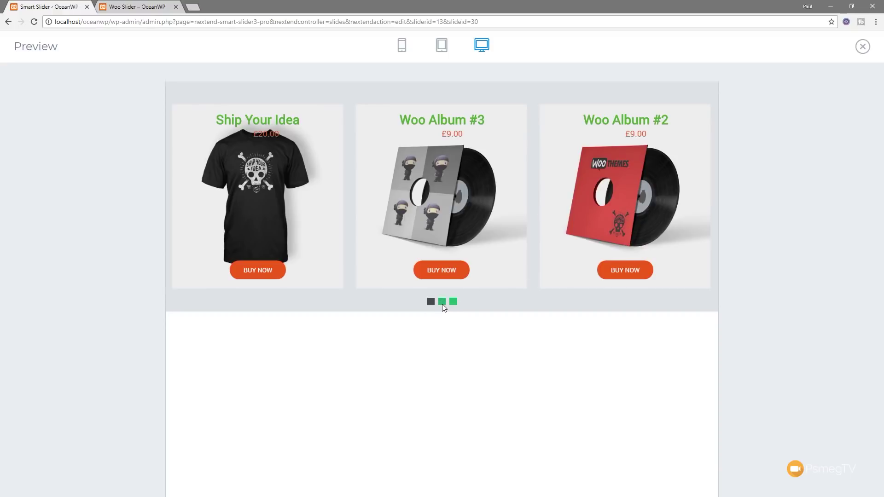
click(442, 302)
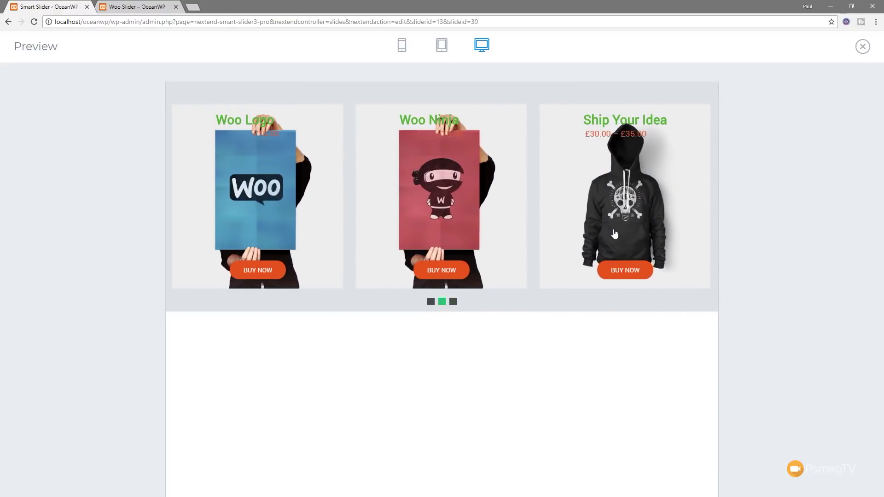
click(863, 47)
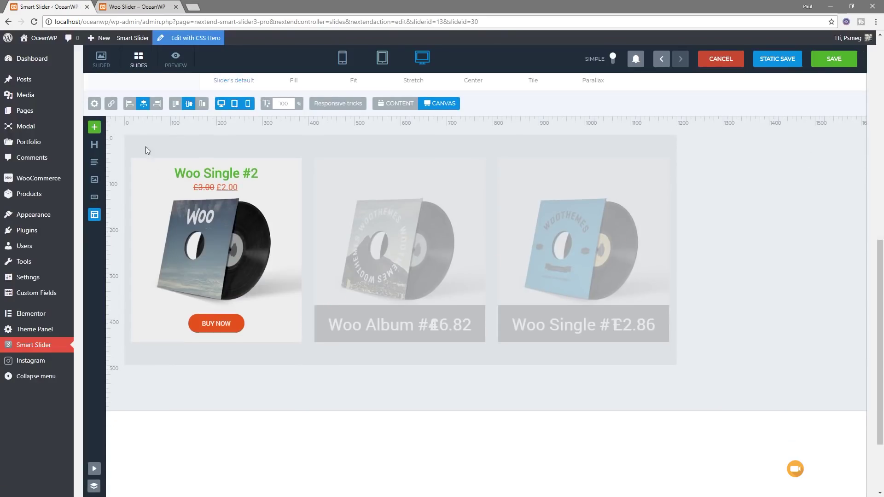
In the slider settings, choose the dark grey and teal square arrow style.
click(99, 66)
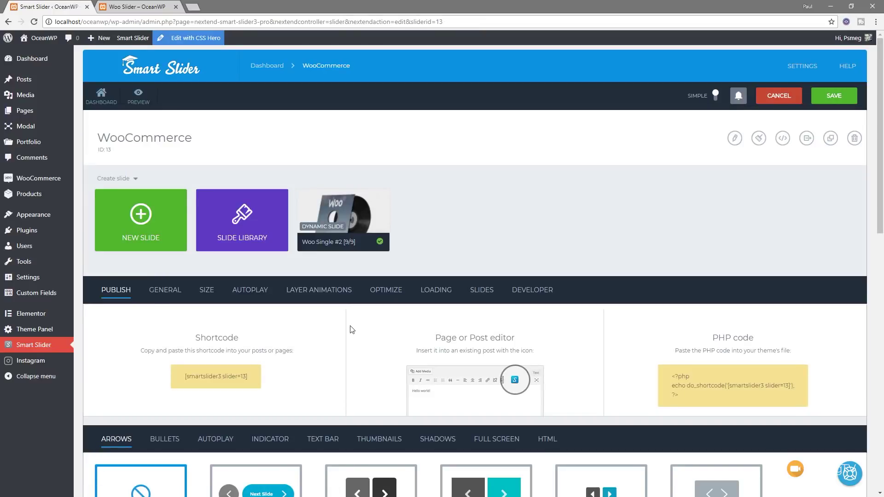
scroll(352, 328, down, 6)
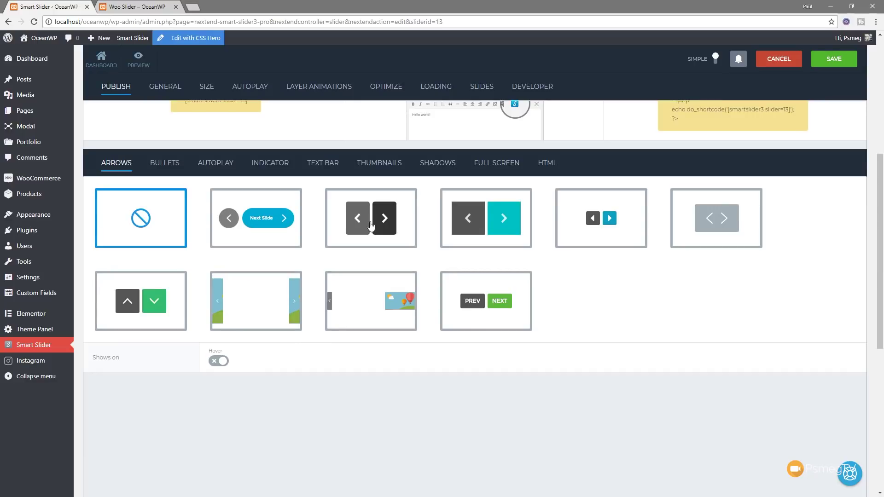
click(482, 221)
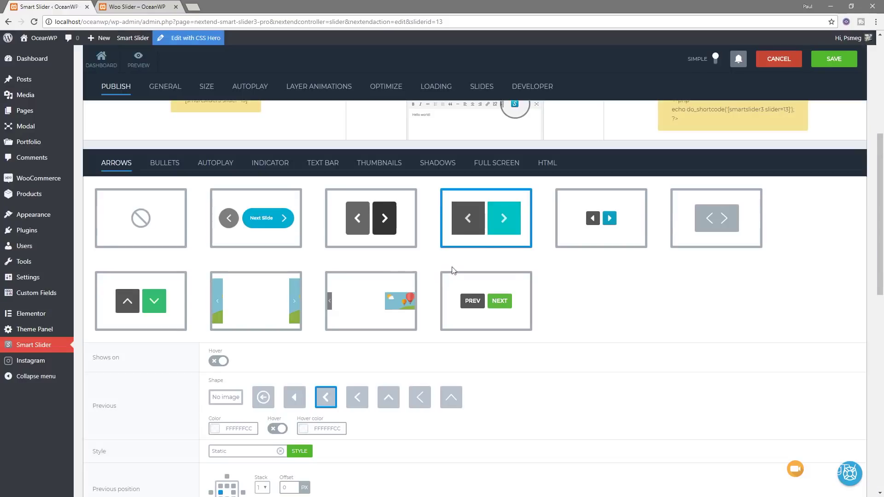
scroll(534, 387, down, 2)
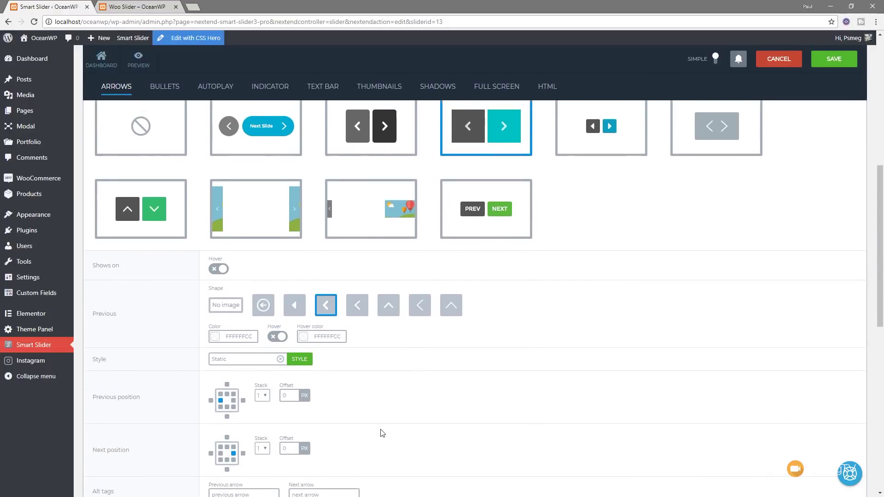
scroll(382, 433, down, 2)
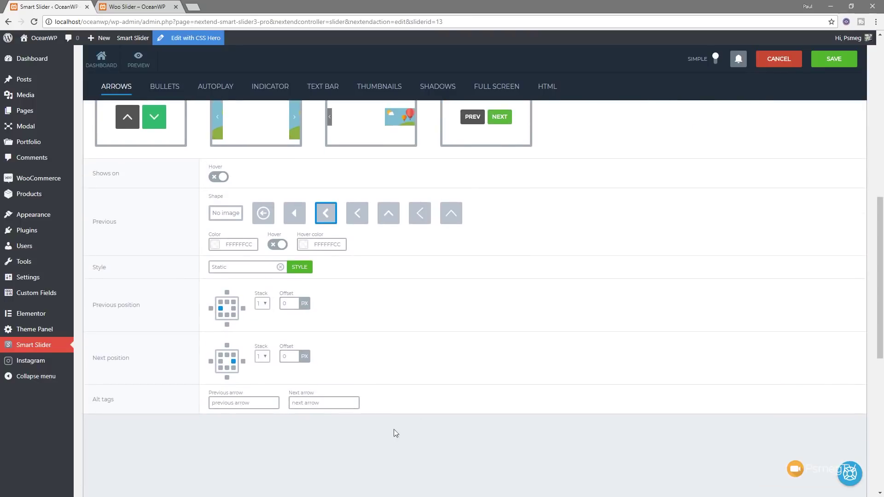
scroll(479, 367, up, 6)
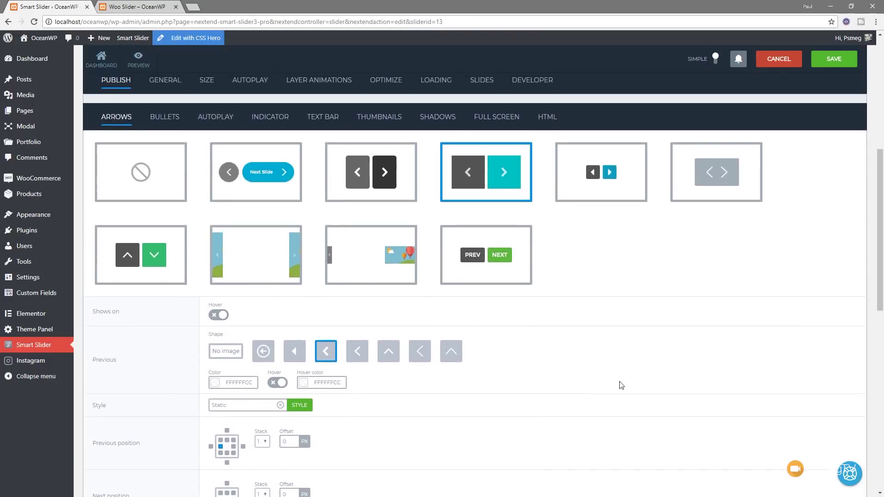
Switch the slider's bullets to the small three-dot style.
click(160, 257)
scroll(533, 395, down, 1)
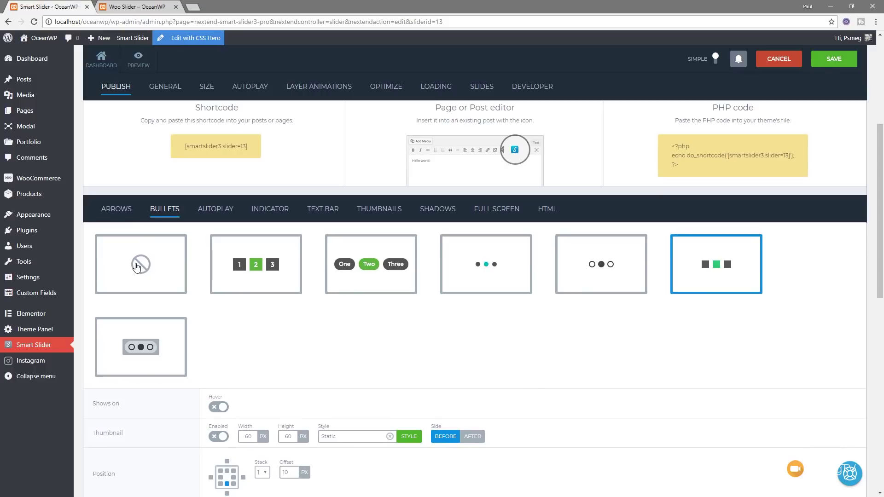
click(490, 271)
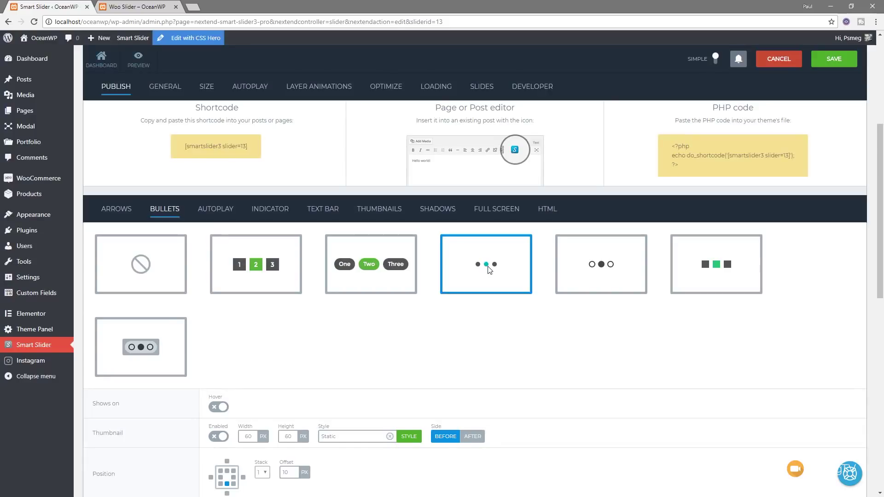
scroll(362, 326, up, 5)
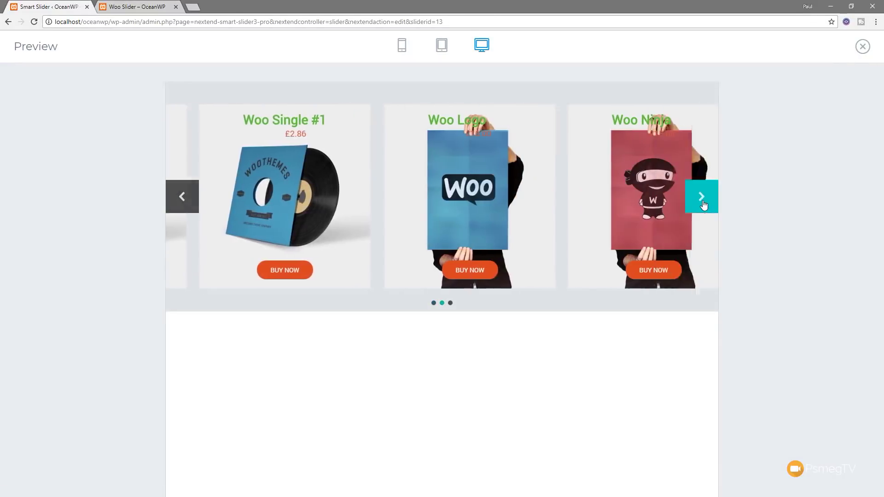
Advance the carousel with the new arrow in preview, close it, and open Woo Single #2.
click(451, 304)
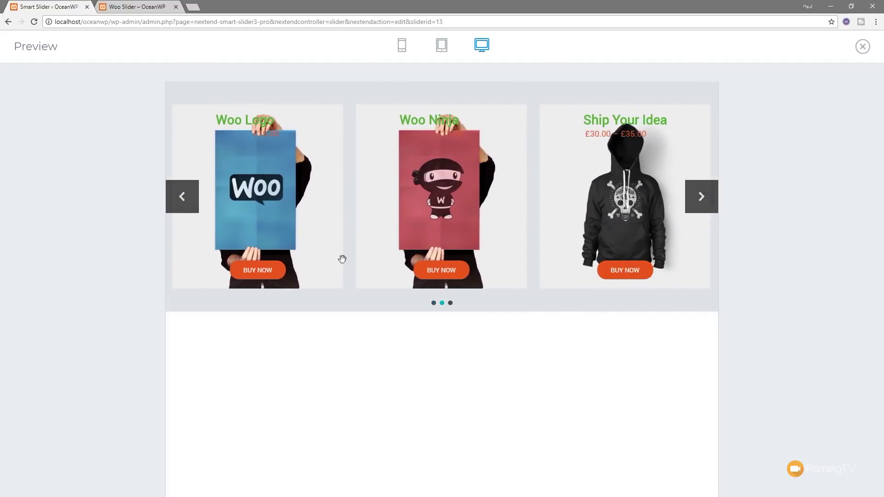
key(Escape)
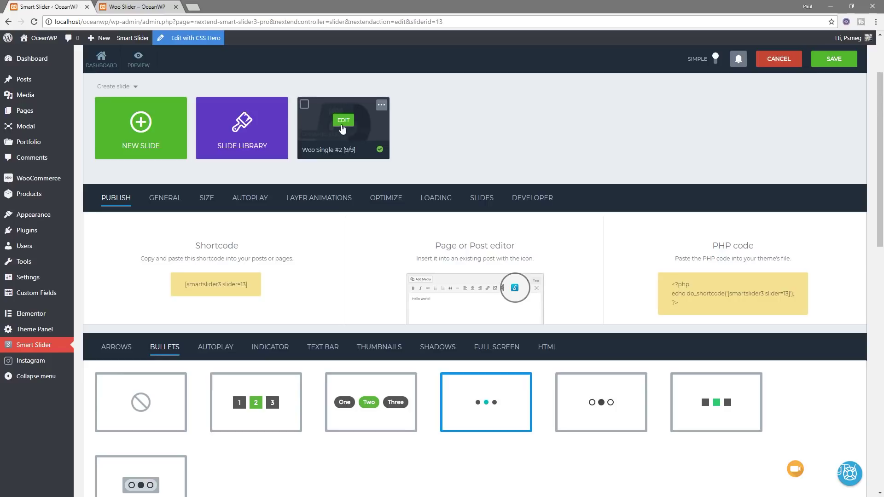
click(344, 123)
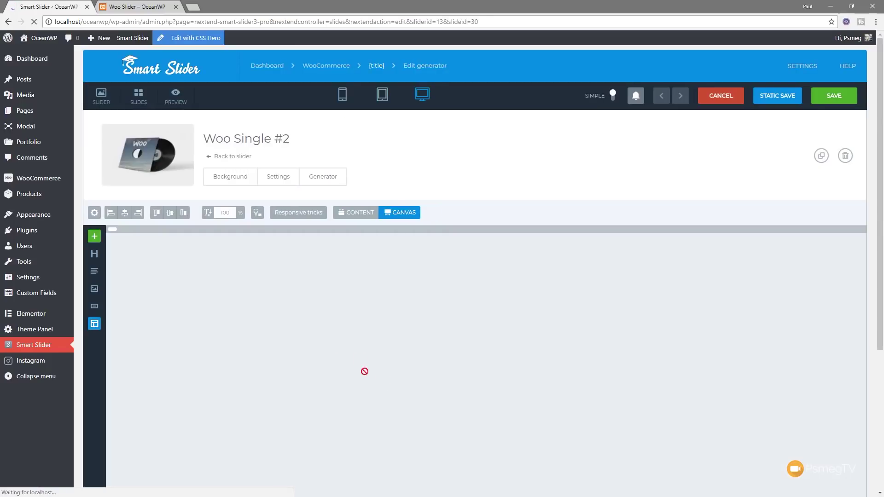
Delete the Woo Single #2 title, £3.00 £2.00 price and BUY NOW button layers.
scroll(387, 385, down, 2)
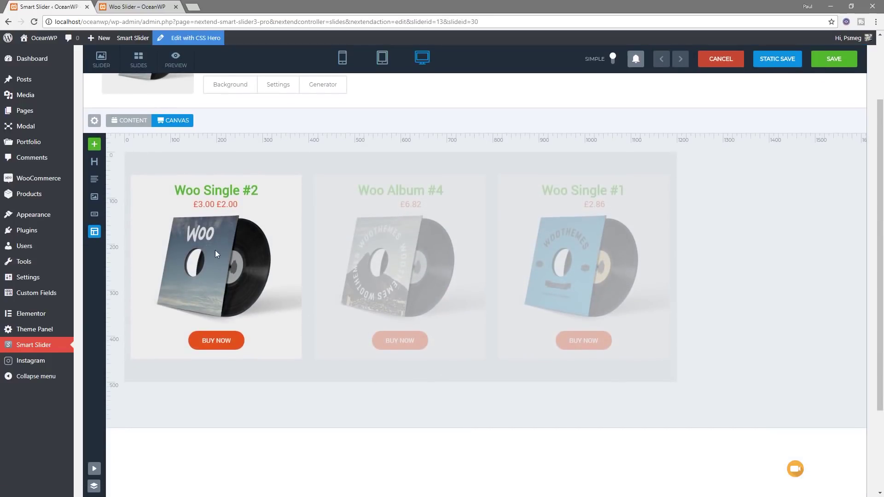
click(215, 195)
key(Delete)
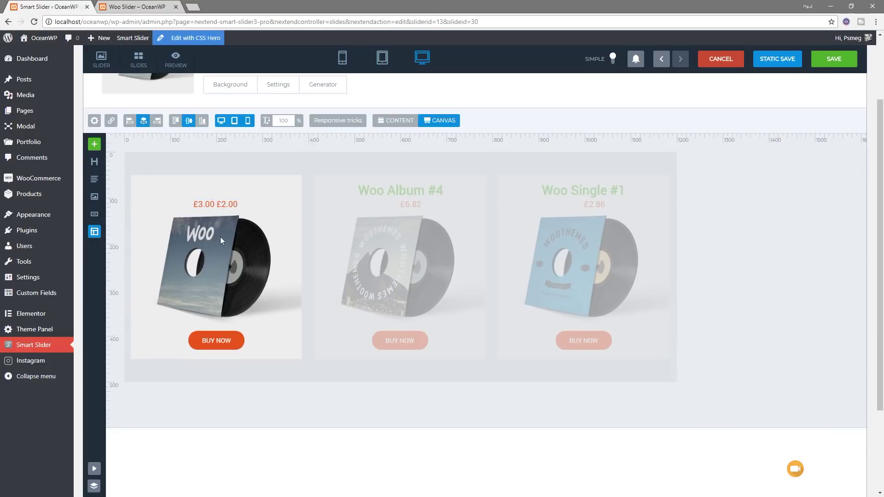
click(215, 205)
key(Delete)
click(217, 340)
key(Delete)
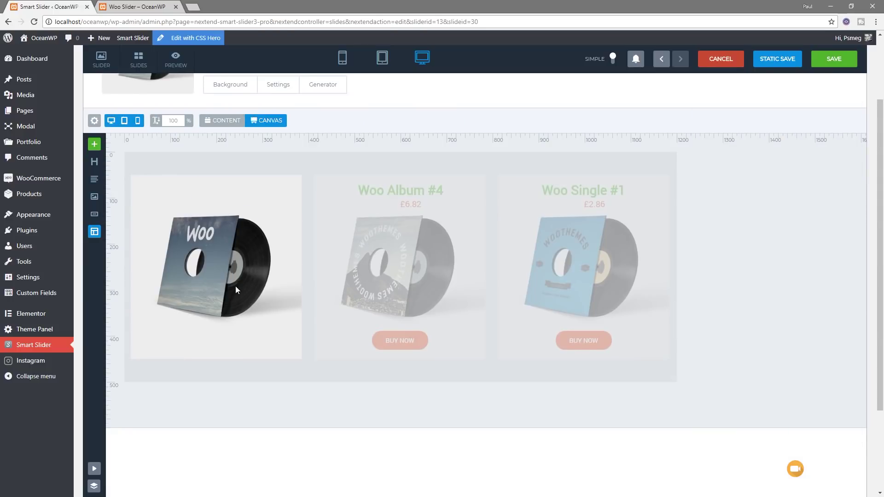
Clear the slide's background image, thumbnail image and product link.
scroll(236, 289, up, 2)
click(240, 180)
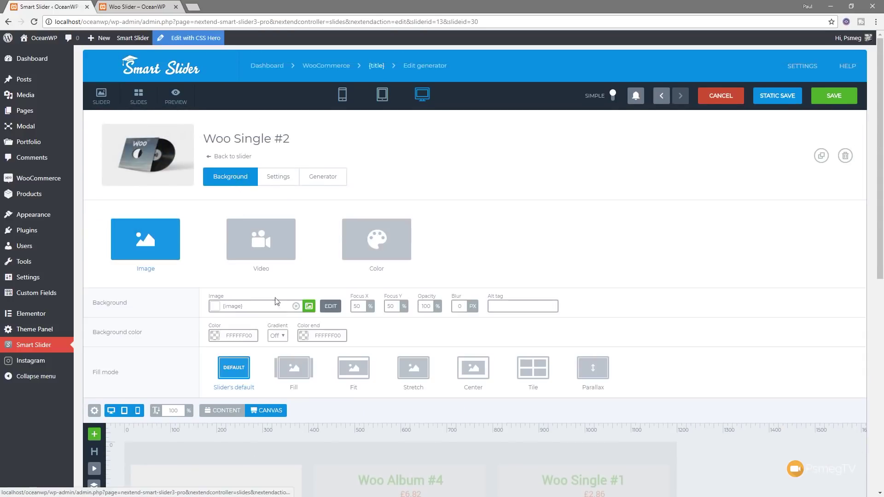
click(296, 306)
scroll(306, 359, down, 4)
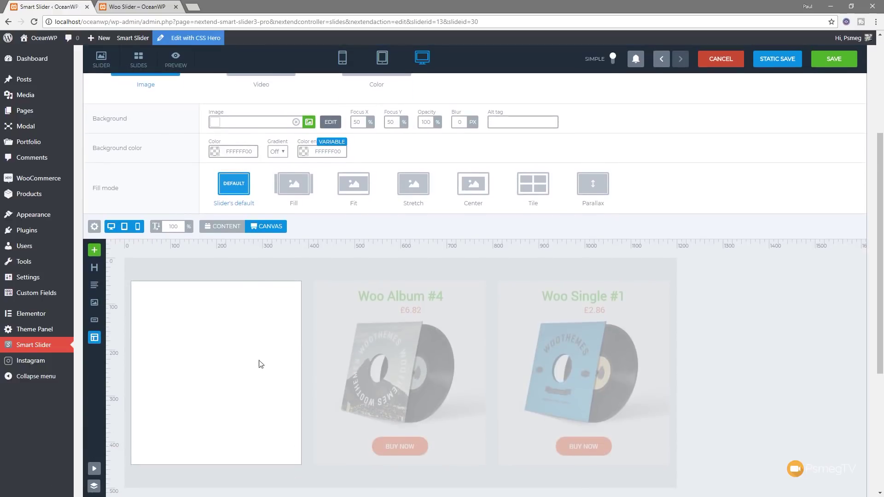
scroll(253, 354, up, 3)
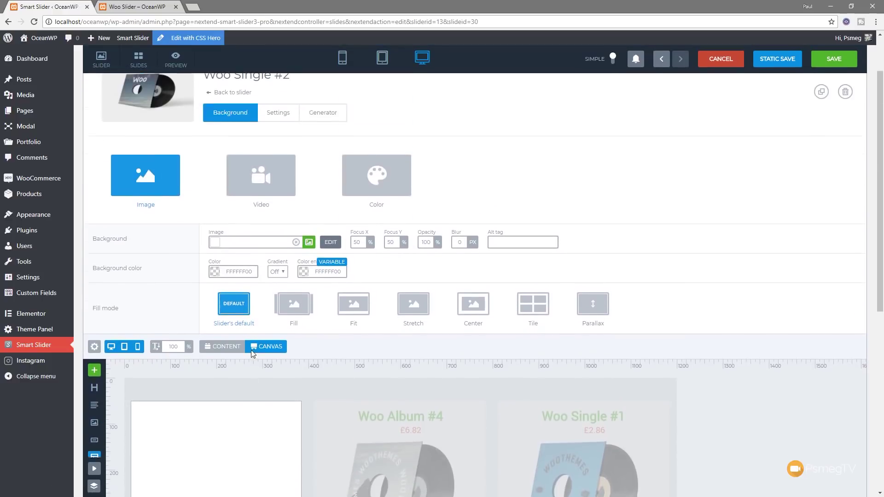
click(279, 138)
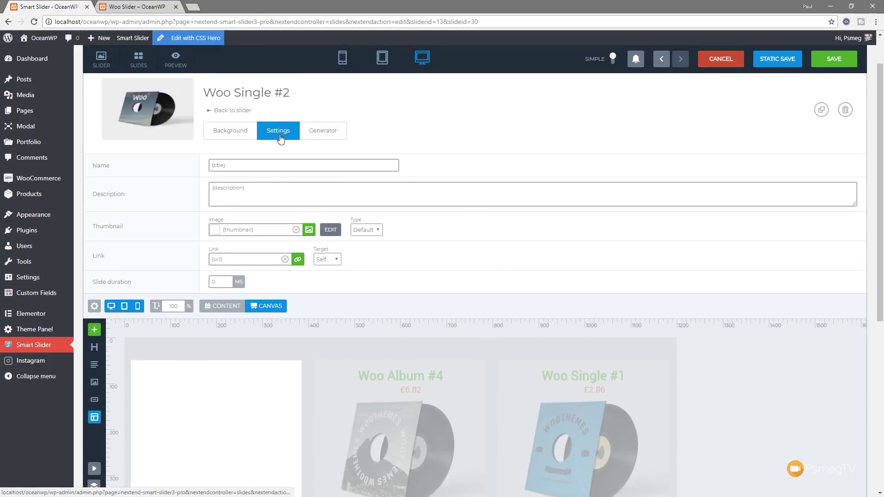
click(296, 230)
click(285, 260)
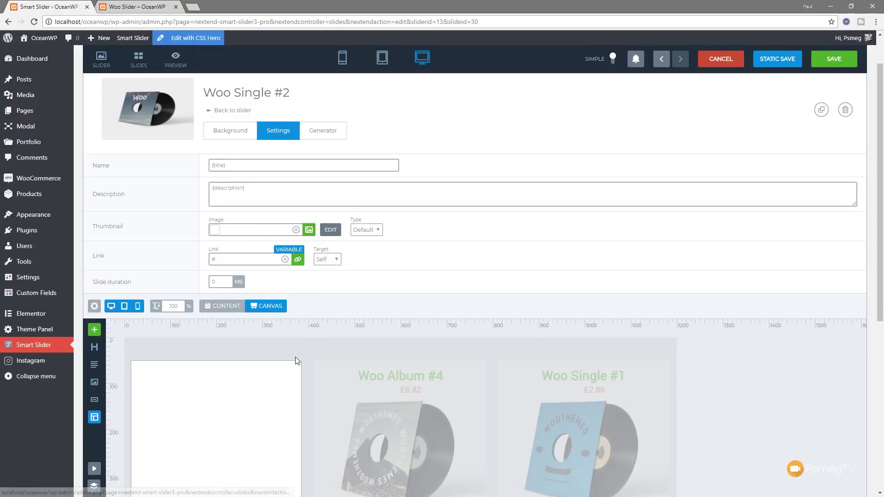
scroll(296, 359, down, 4)
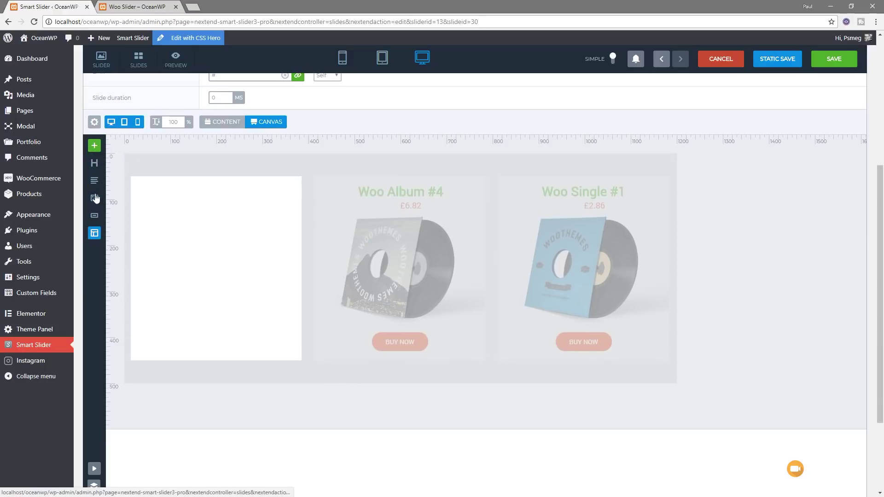
Add an Image area at the first card's top-left, sized 371×259 px, and clear its placeholder picture.
click(94, 234)
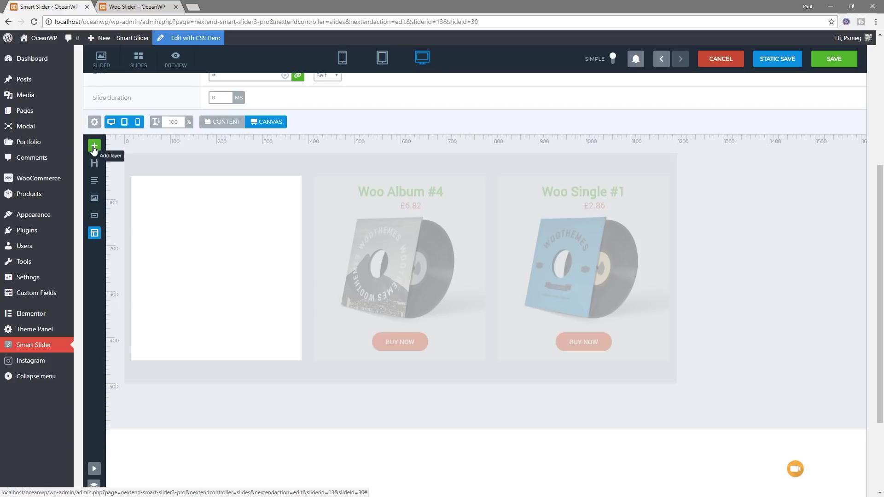
click(94, 146)
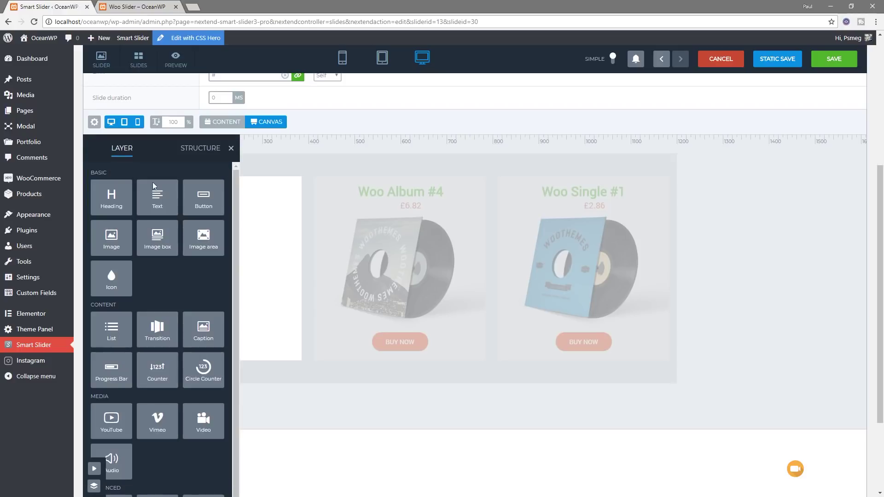
scroll(234, 193, down, 1)
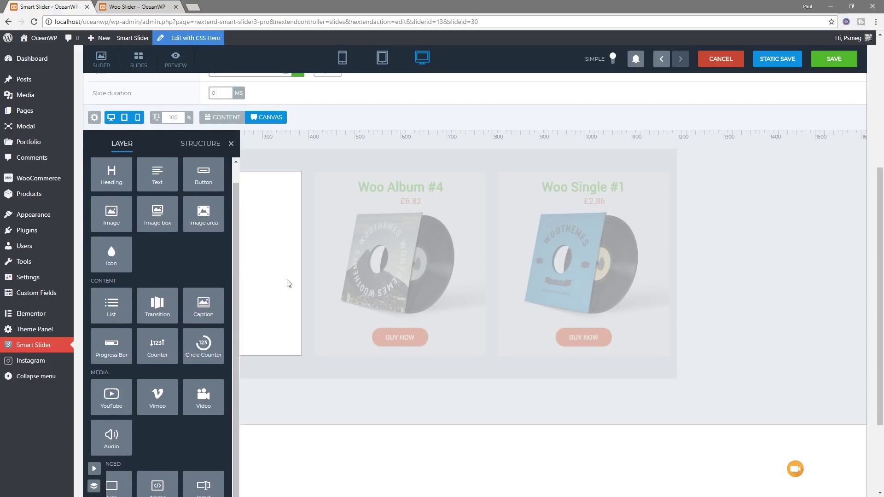
scroll(286, 283, down, 3)
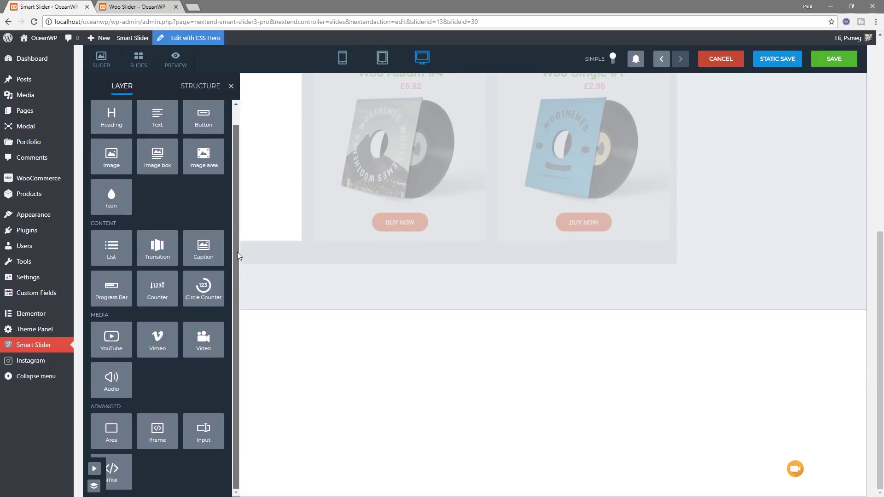
scroll(233, 205, up, 1)
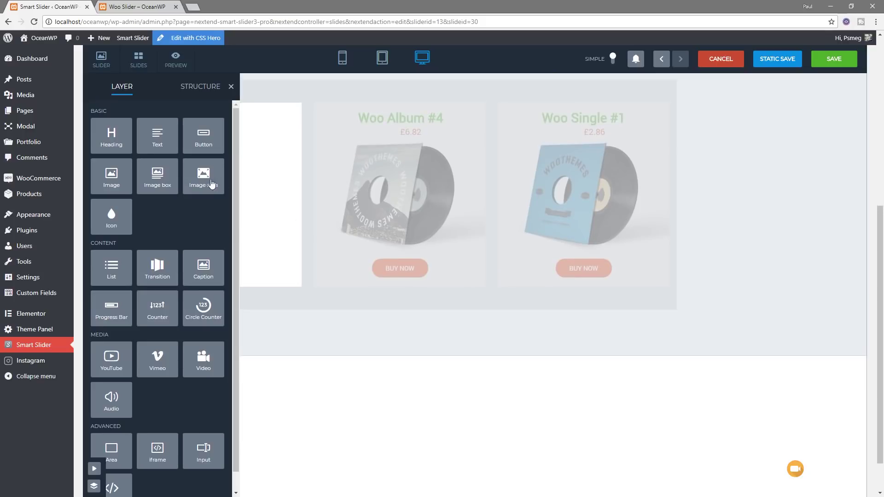
drag(210, 180, 253, 182)
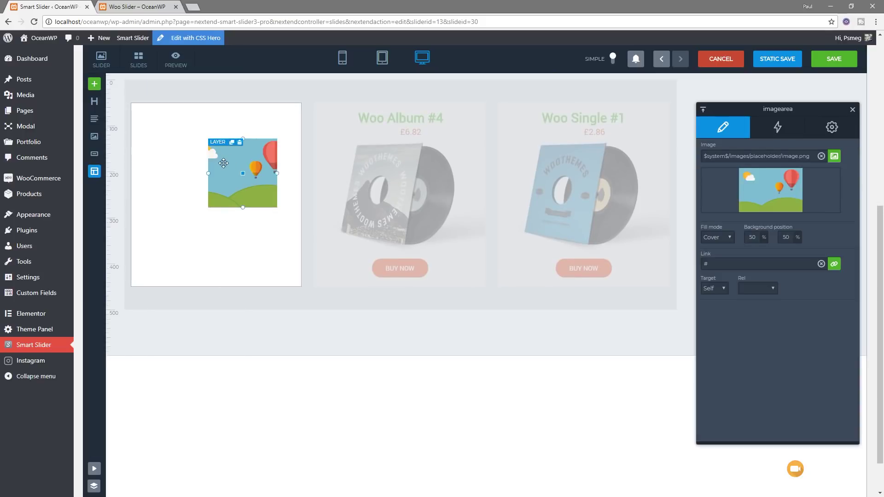
drag(217, 157, 142, 126)
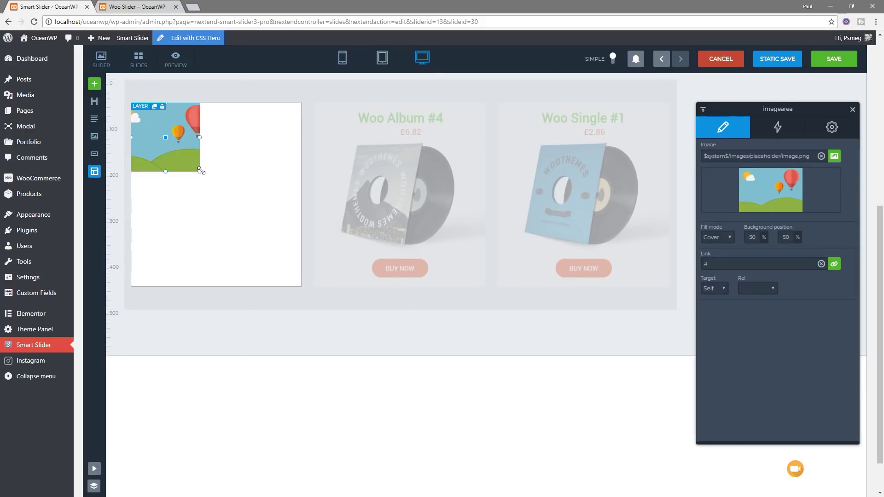
drag(202, 171, 304, 240)
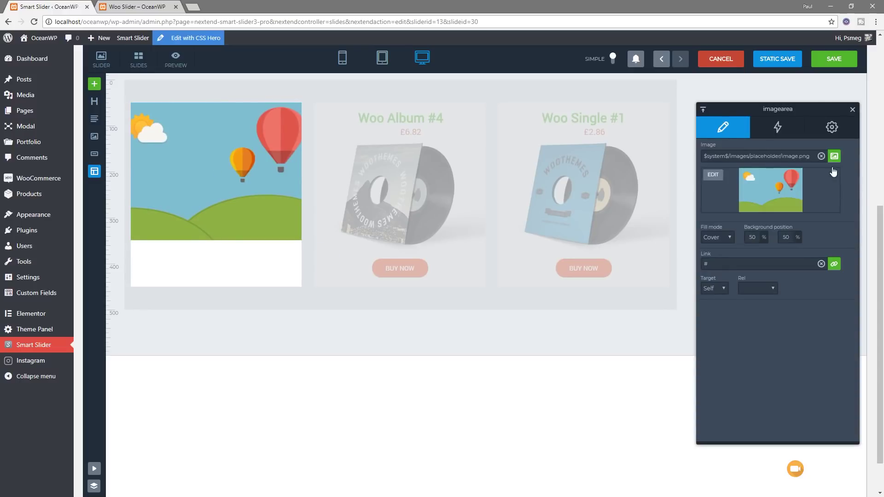
click(823, 157)
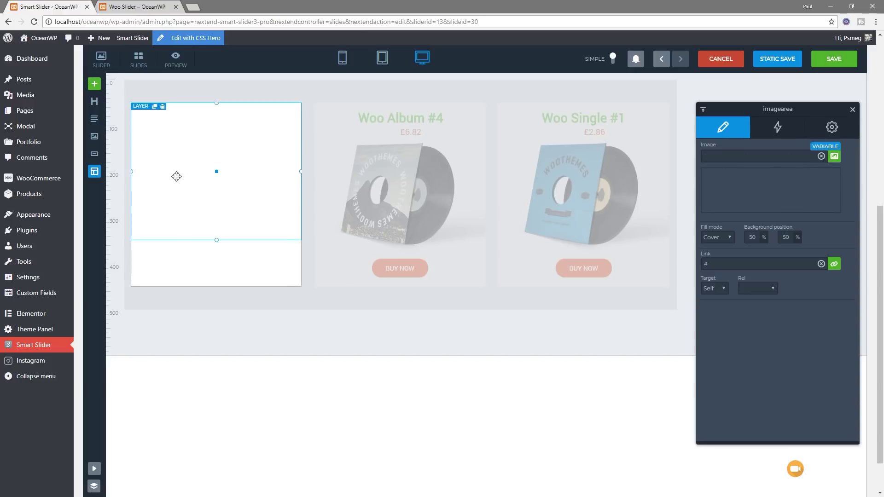
Set the image area's Image to the {image/1} product variable and close its settings.
click(829, 153)
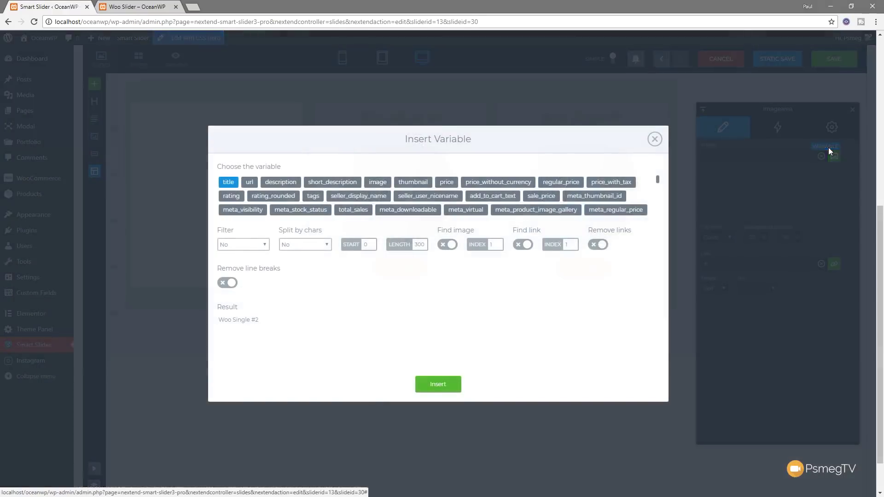
click(377, 183)
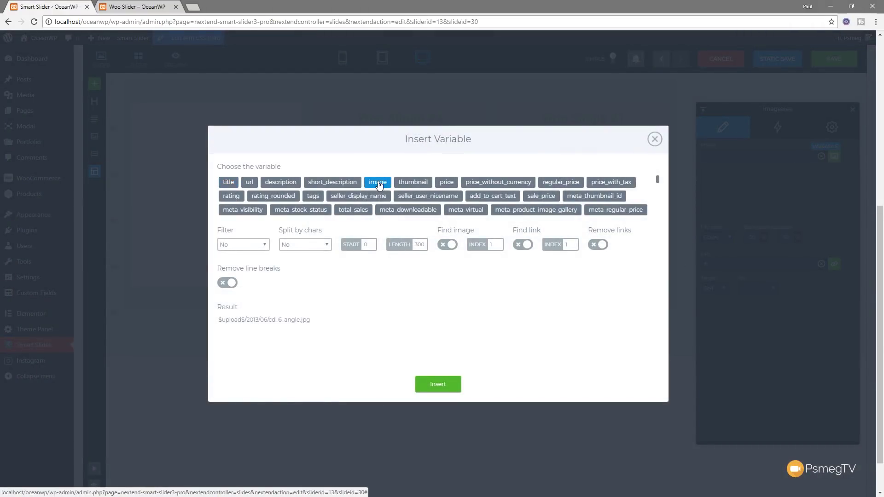
click(438, 384)
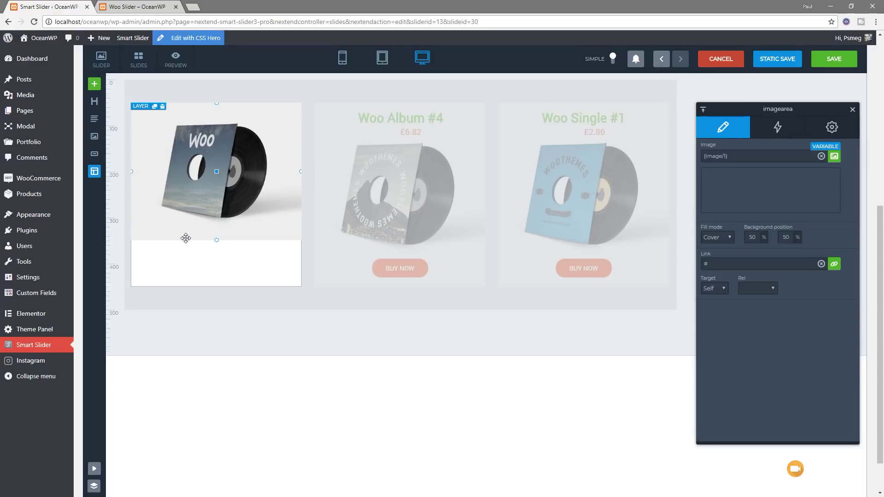
key(Escape)
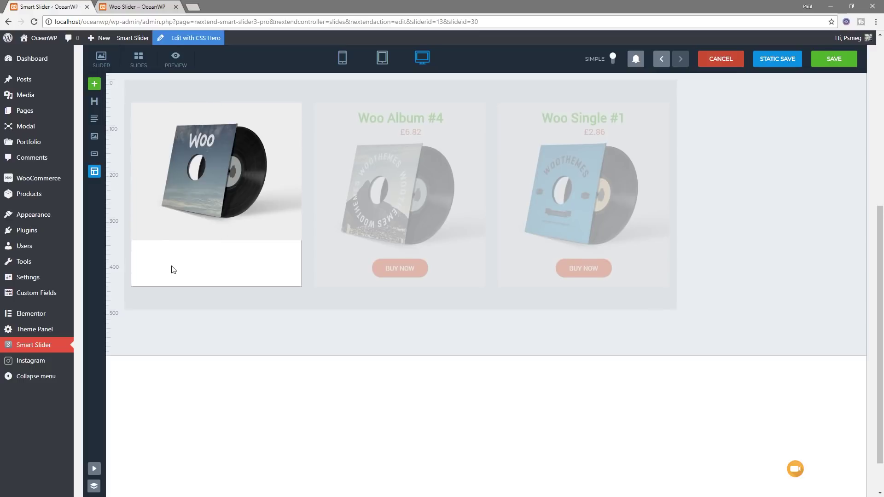
click(94, 86)
Add a black Area layer and fit it to the first card's bottom strip, 139 px high.
scroll(170, 375, down, 2)
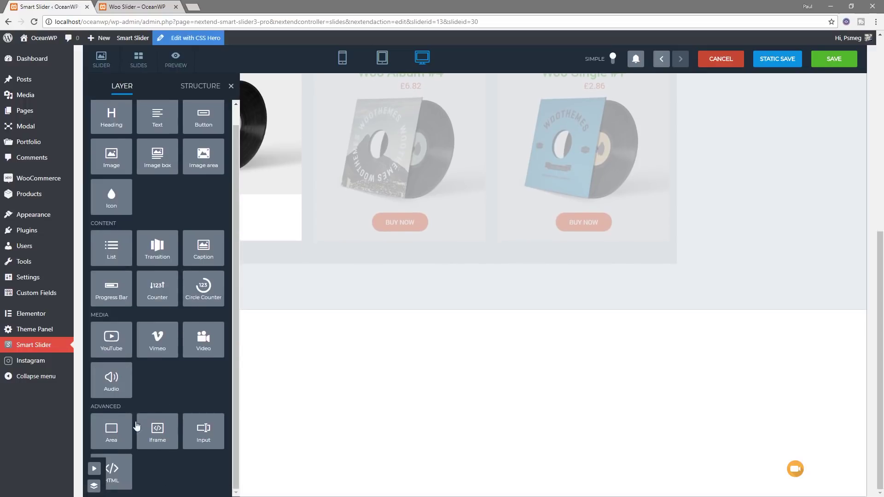
click(112, 437)
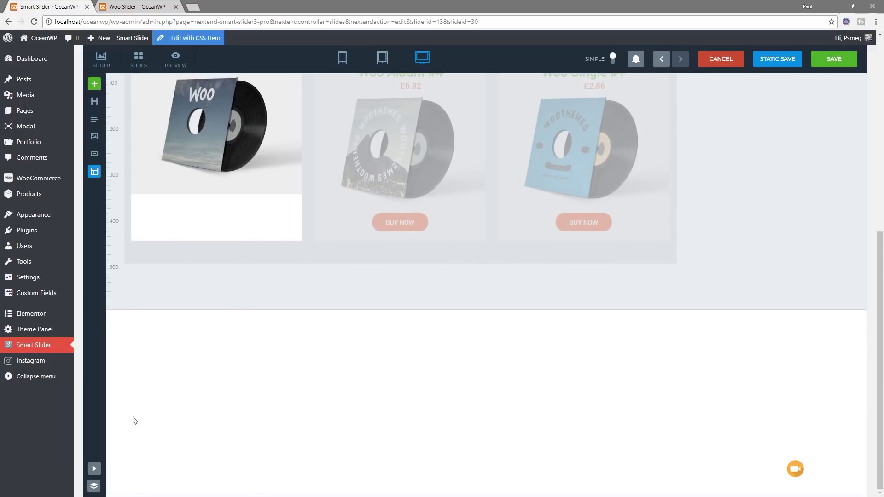
scroll(227, 249, up, 2)
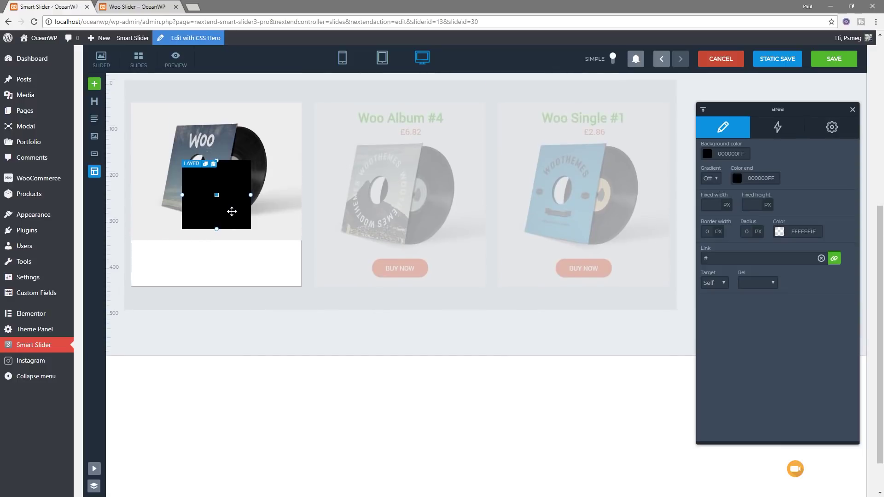
drag(233, 207, 181, 266)
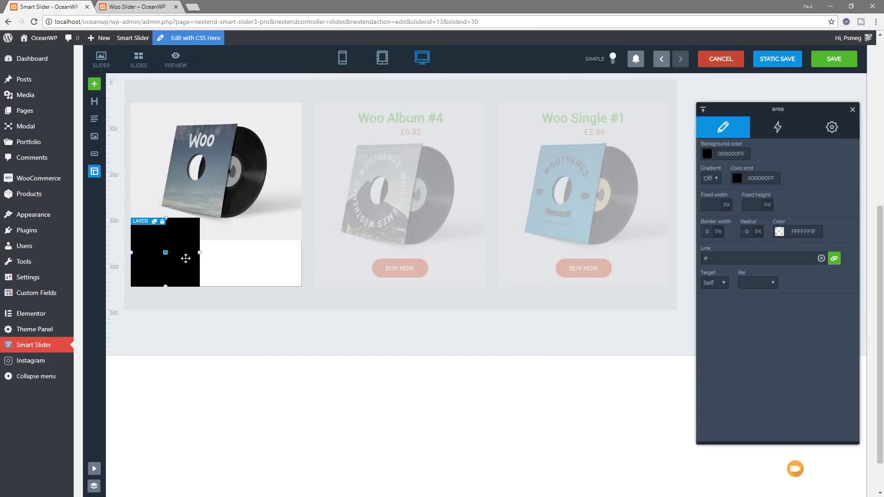
drag(166, 215, 302, 262)
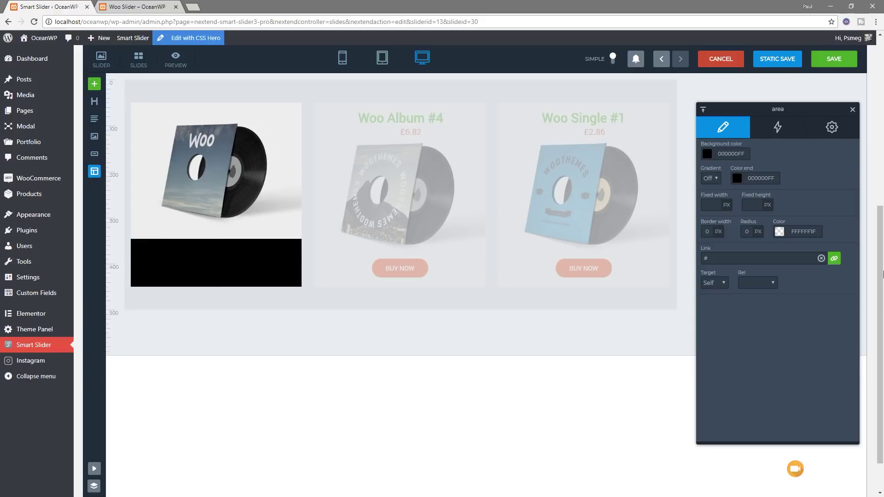
Try top-to-bottom, left-to-right, white-fade and diagonal gradients, then set Gradient to Off for solid black.
click(715, 180)
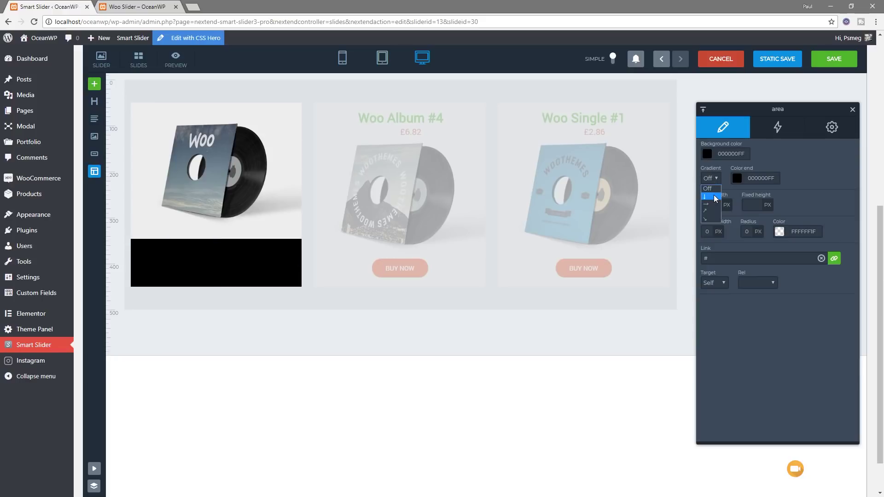
click(716, 198)
click(716, 180)
click(716, 205)
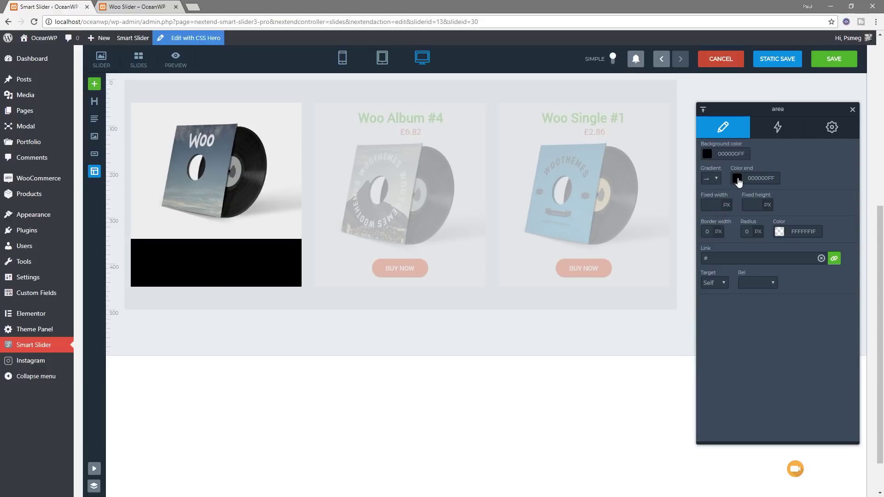
click(738, 180)
click(758, 201)
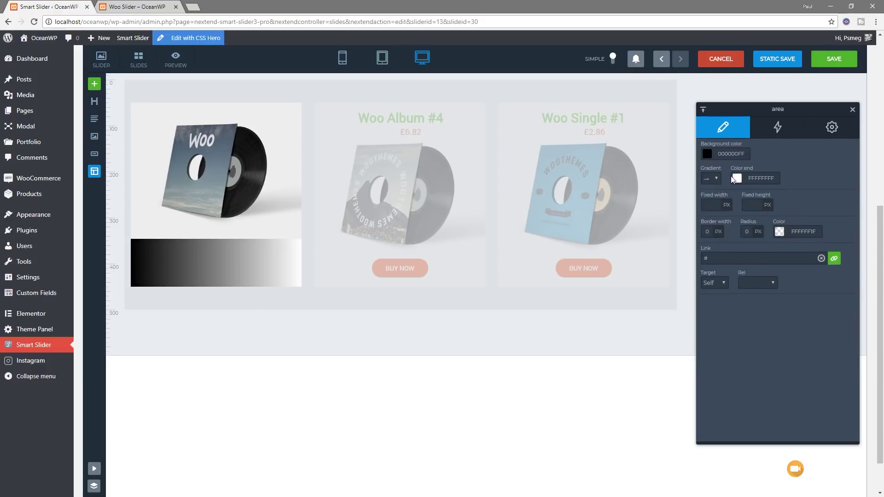
click(716, 179)
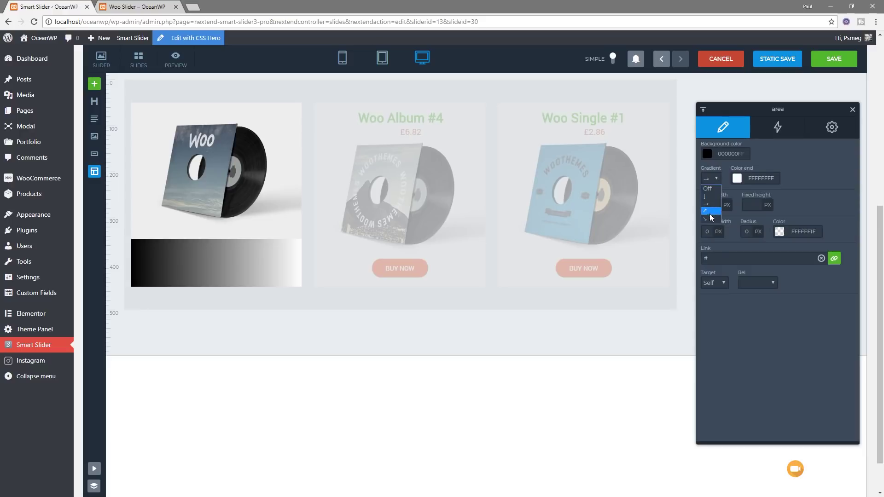
click(711, 217)
click(709, 179)
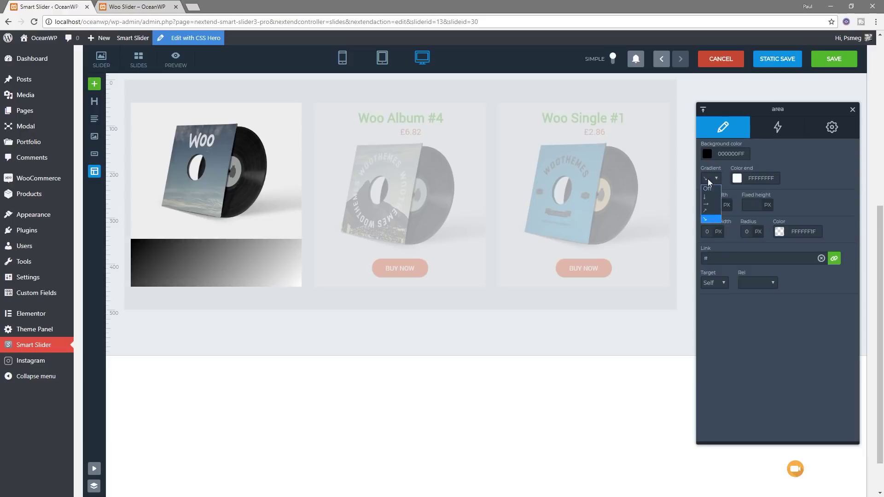
click(709, 155)
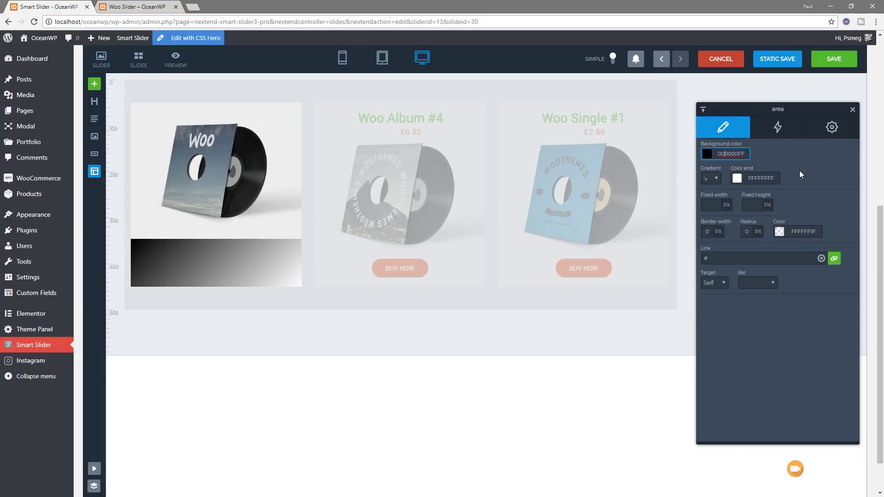
click(718, 178)
click(713, 187)
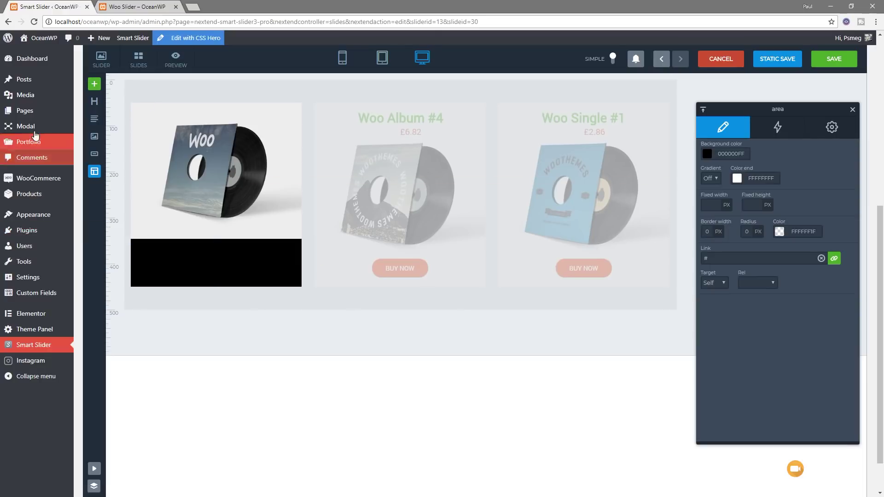
Drop the title-and-price text layer into the black strip and select its {title/1} - {price} text.
click(94, 85)
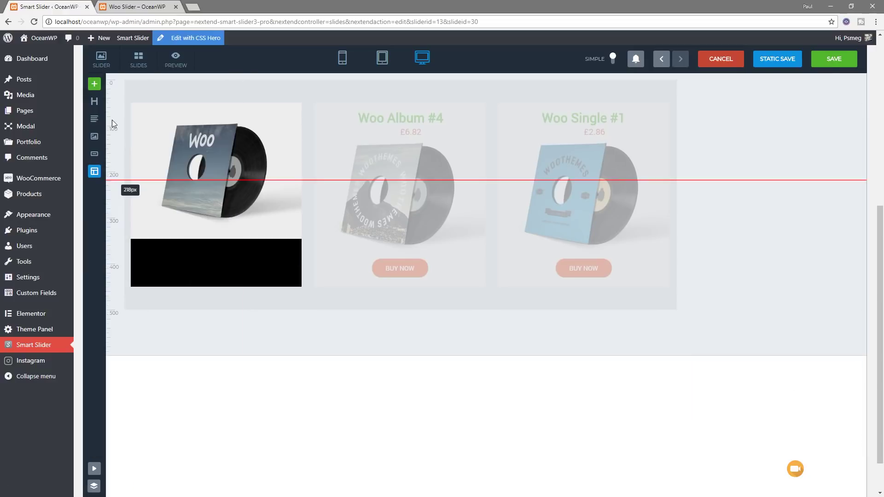
drag(113, 123, 147, 188)
drag(205, 195, 206, 254)
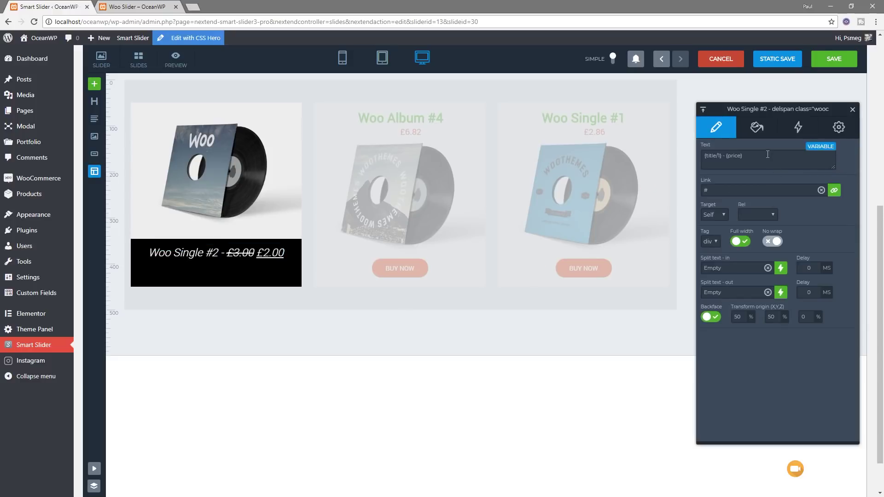
drag(764, 111, 437, 105)
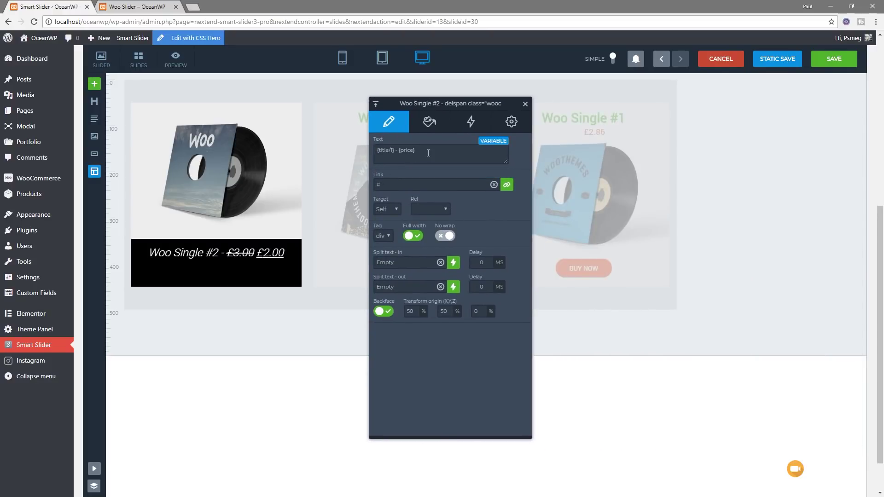
drag(428, 152, 391, 150)
Rebuild the caption from the title variable, a dash, and the price variable.
key(BackSpace)
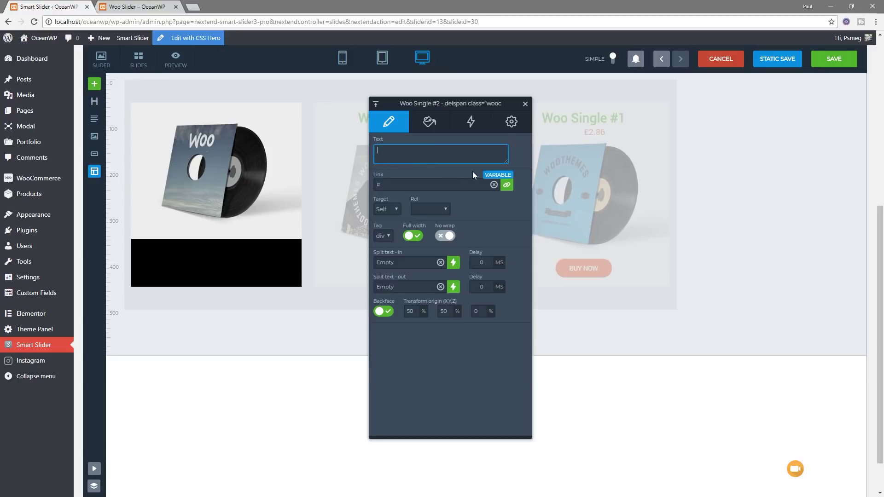
click(492, 141)
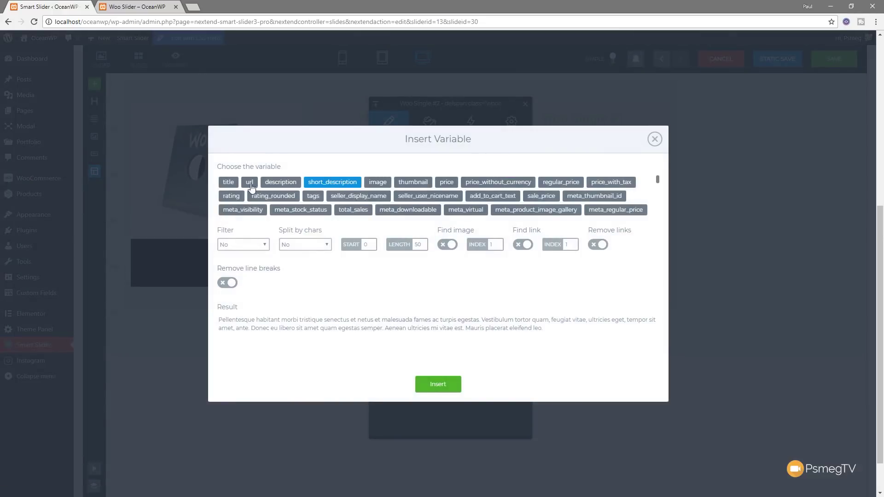
click(231, 183)
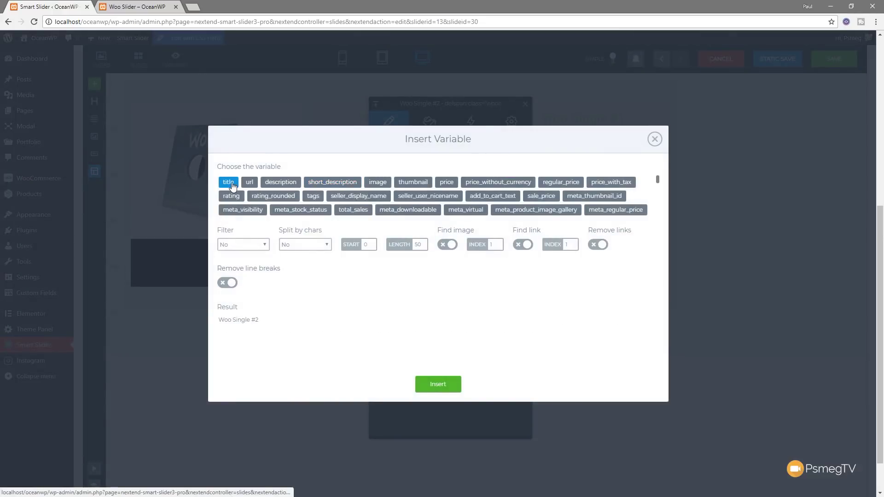
click(449, 387)
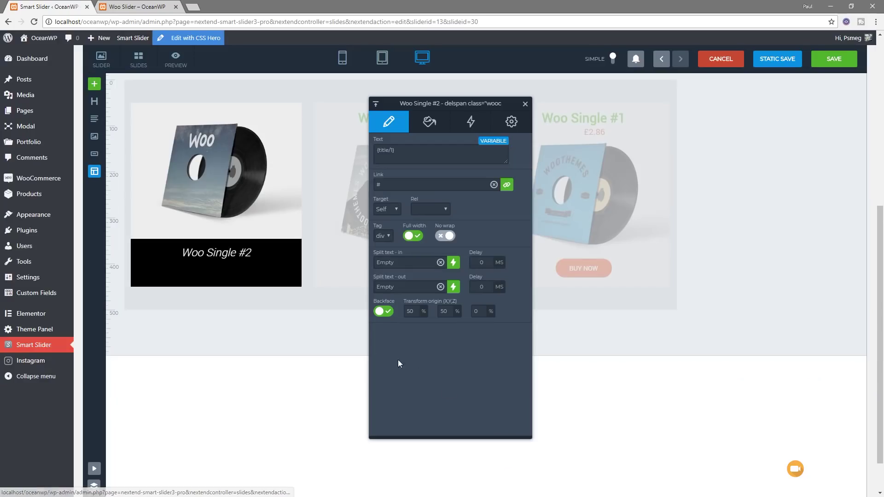
click(401, 150)
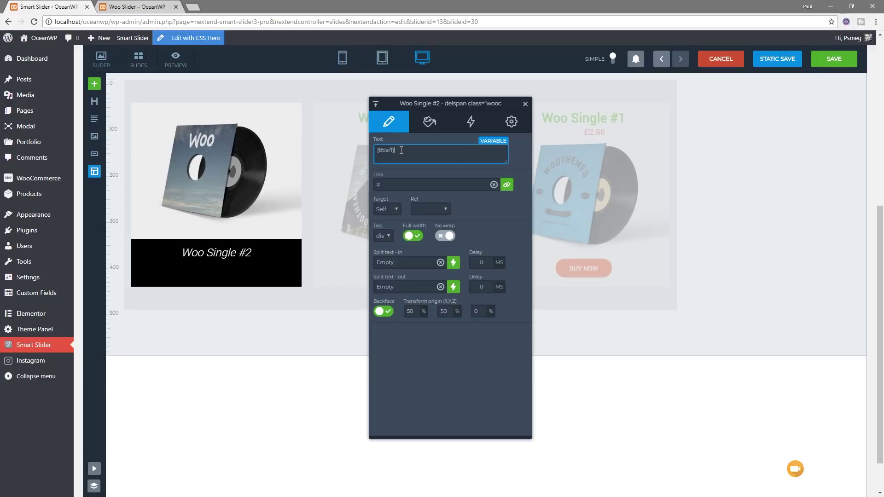
text(-)
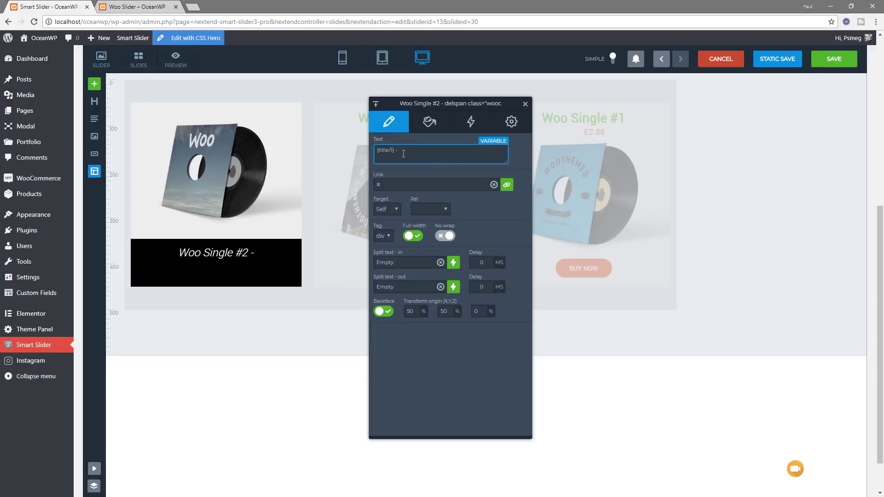
click(487, 140)
click(451, 186)
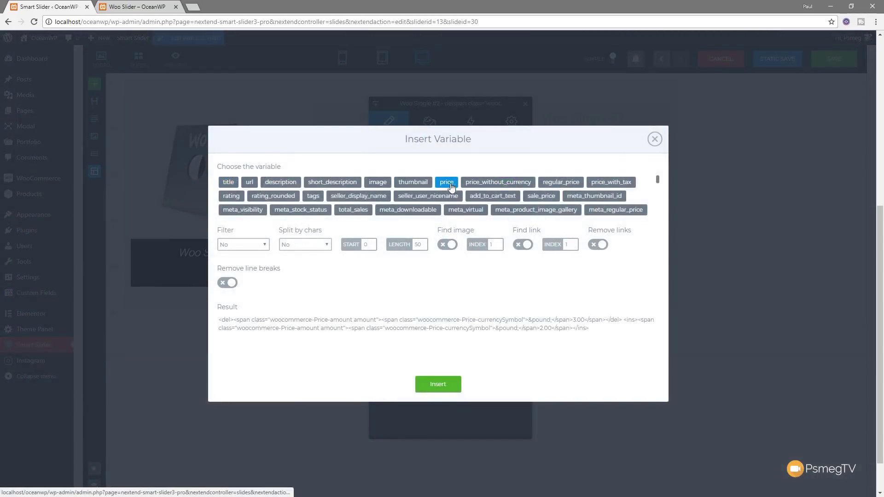
click(443, 384)
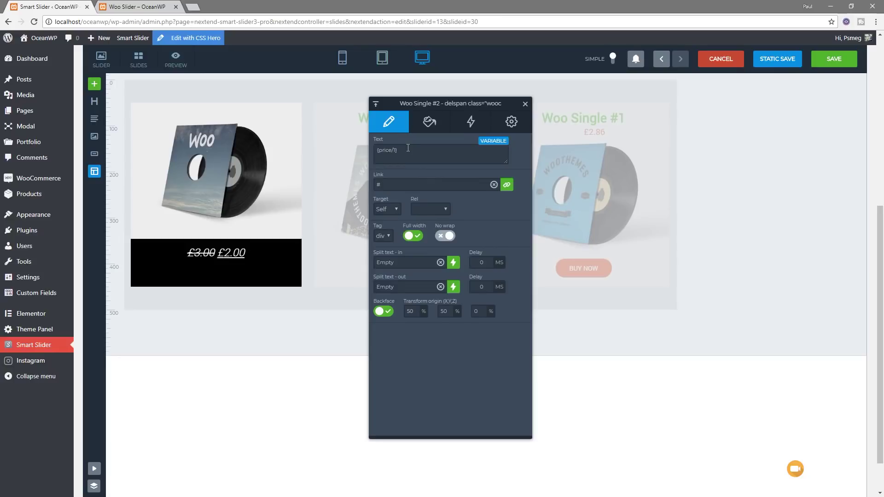
Select the whole caption text and delete it, leaving the Text field empty.
drag(409, 148, 375, 148)
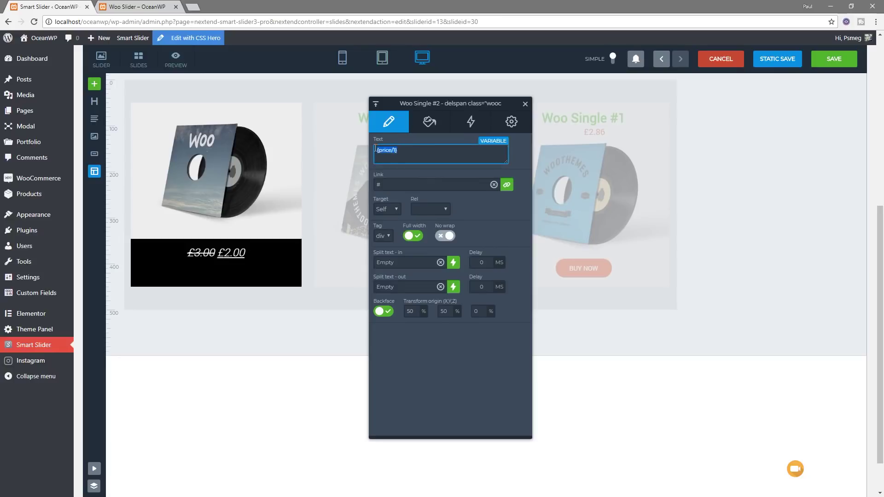
key(BackSpace)
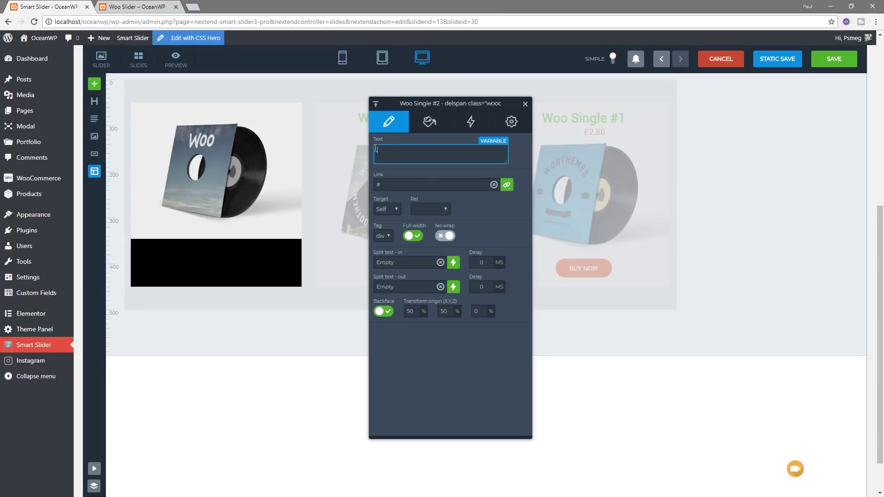
click(496, 143)
Set the caption to {title/1} - {price}, showing Woo Single #2 - £3.00 £2.00.
click(228, 183)
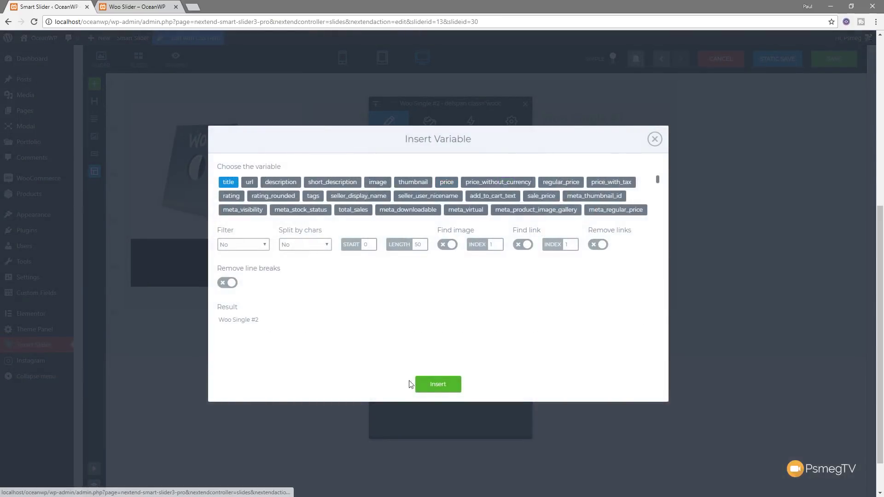
click(440, 385)
click(403, 150)
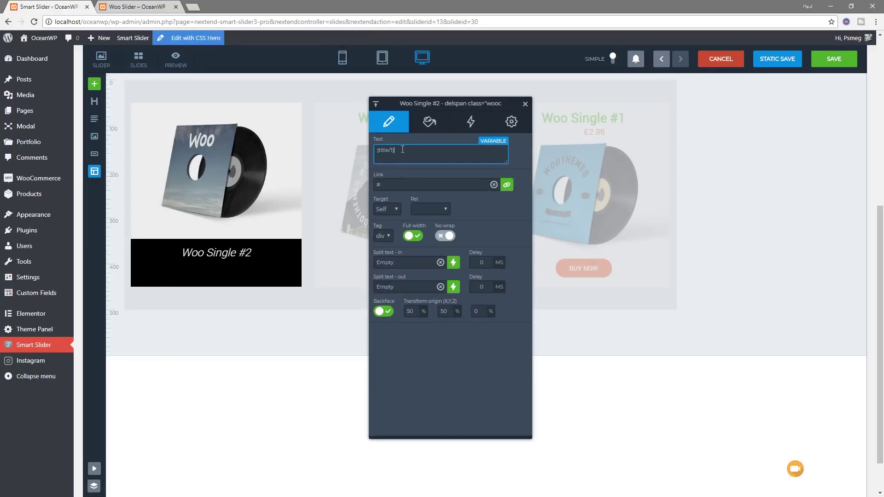
text(- )
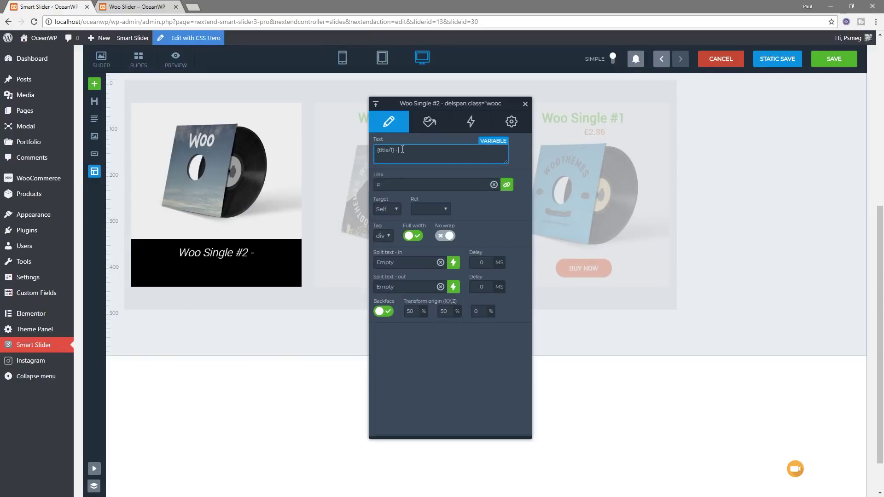
text({)
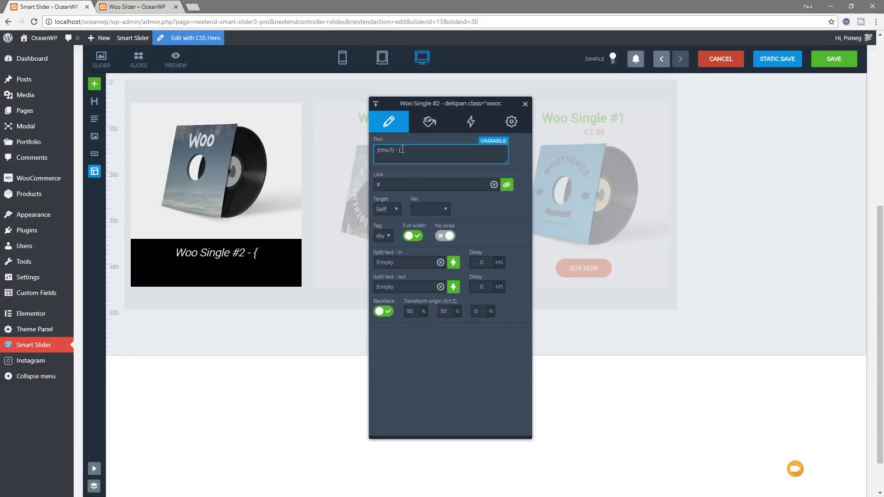
text(pric)
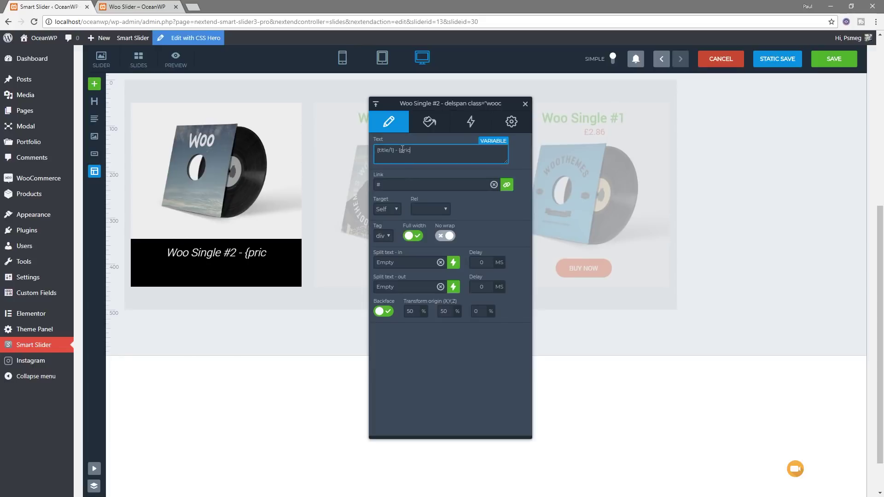
text(e})
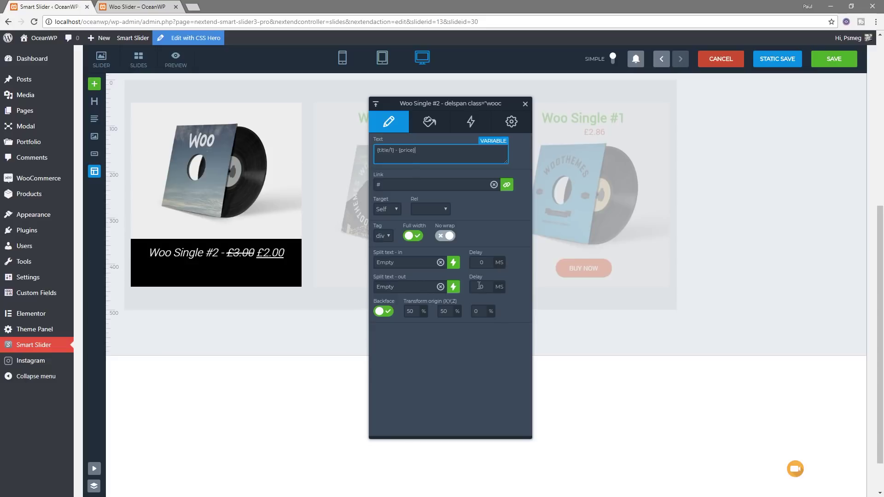
click(494, 185)
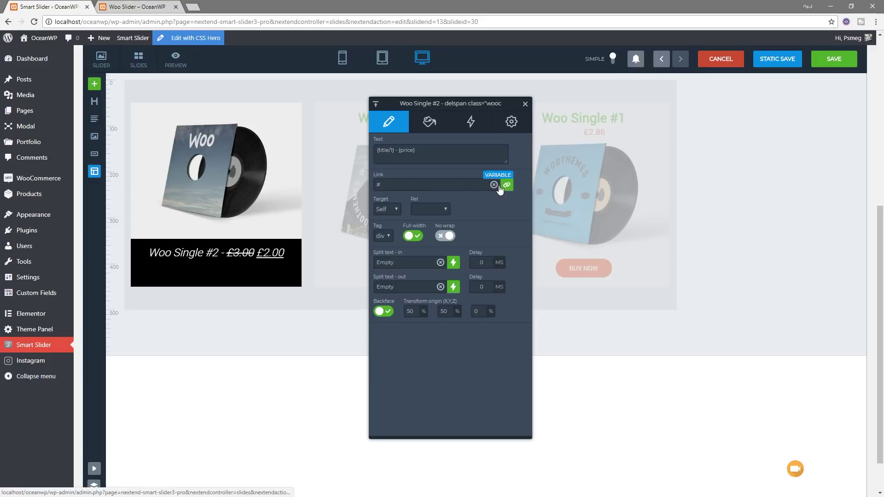
click(421, 186)
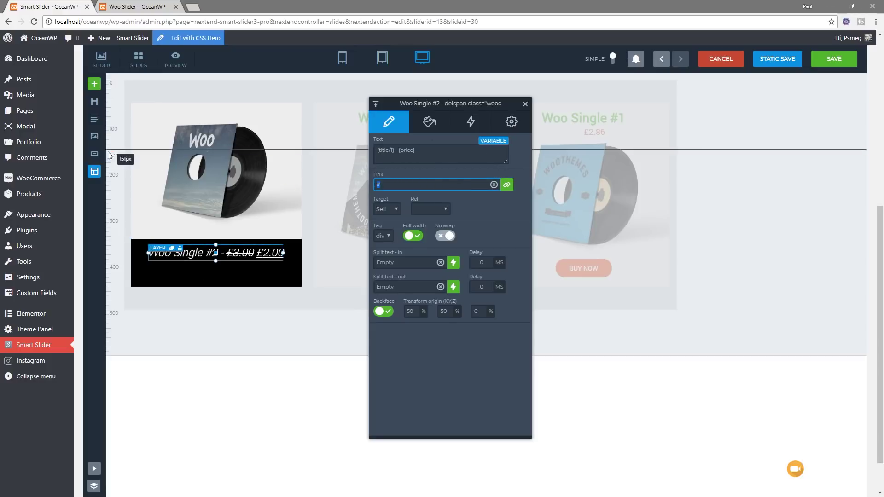
Move the BUY NOW button onto the black caption bar and confirm it links to {url/1}.
click(210, 214)
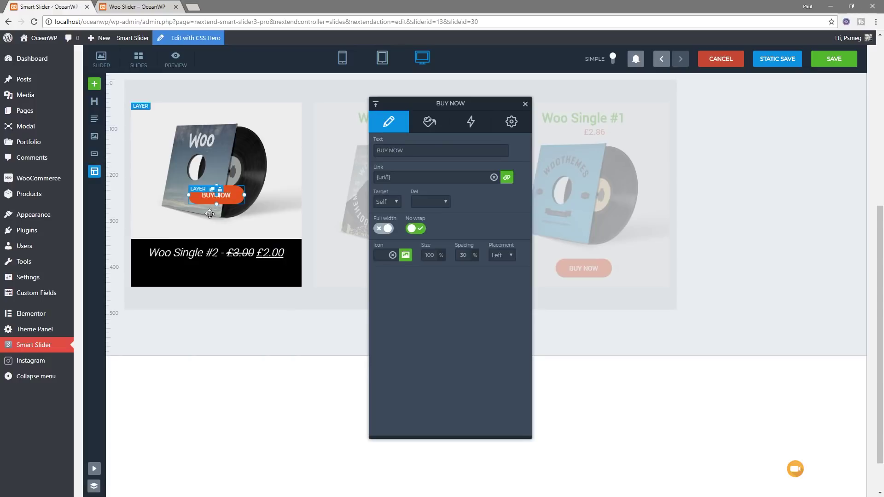
drag(229, 205, 233, 282)
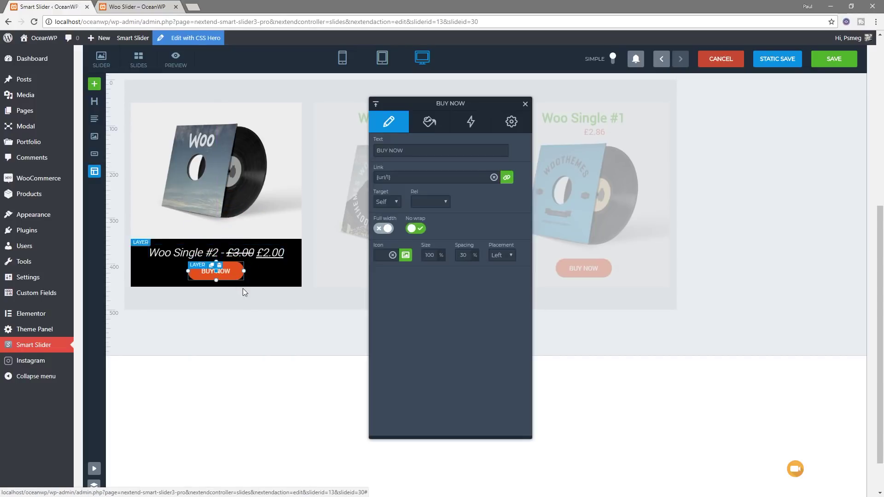
drag(392, 177, 374, 177)
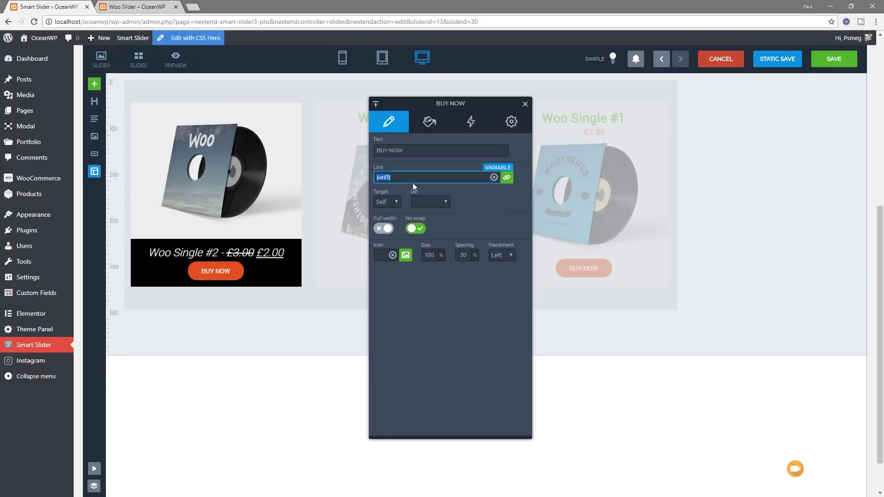
Nudge the BUY NOW button slightly lower on the bar and save the slide.
click(231, 277)
drag(231, 277, 231, 279)
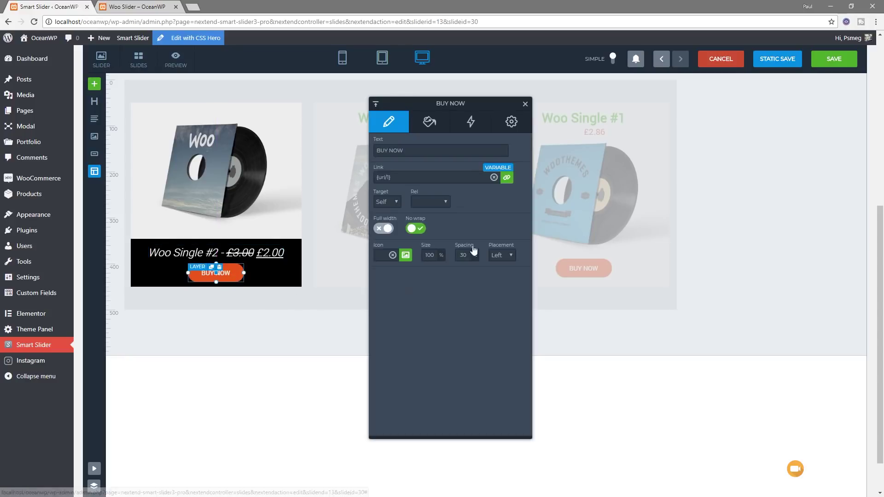
click(525, 104)
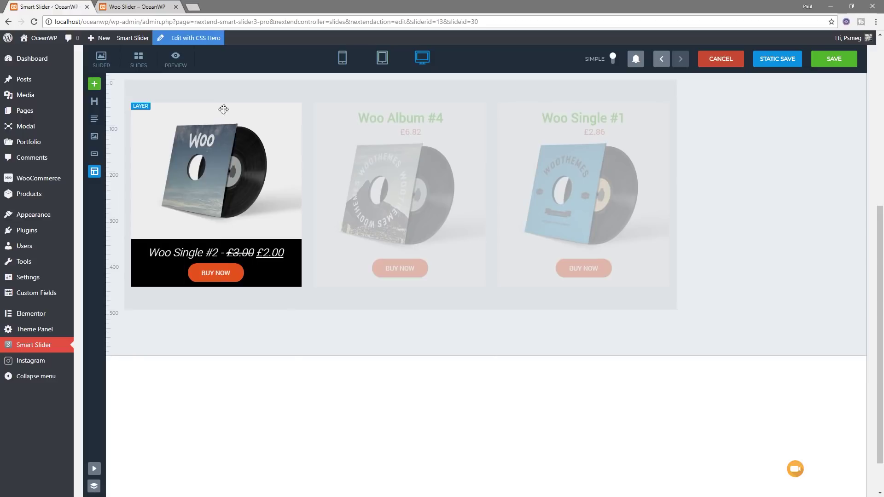
click(831, 59)
Advance the carousel preview five times through the product sets, then close it.
mouse_move(132, 37)
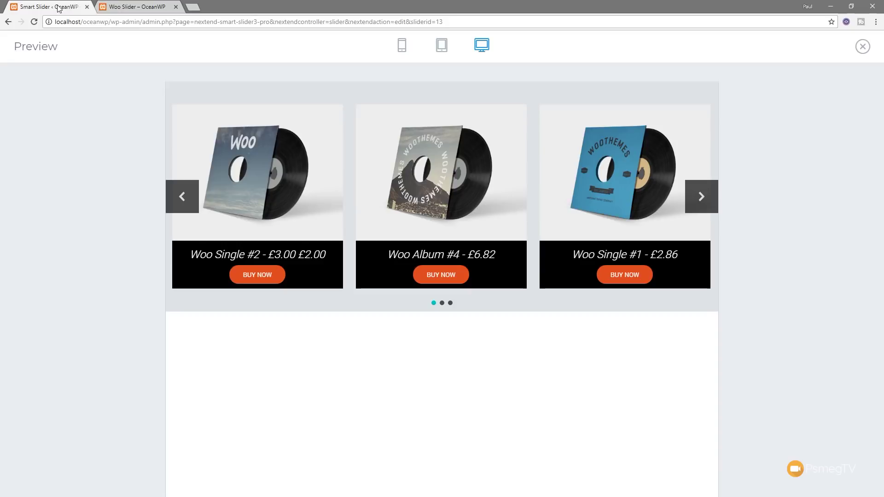
click(698, 201)
click(698, 202)
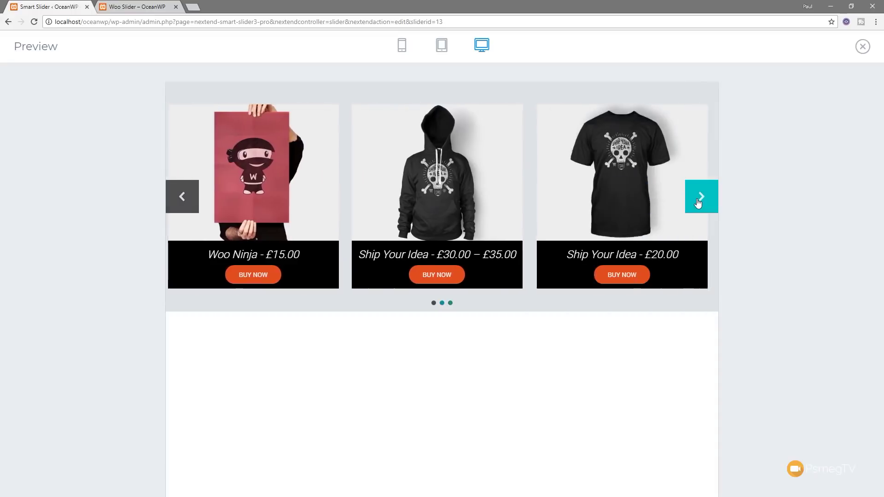
click(698, 201)
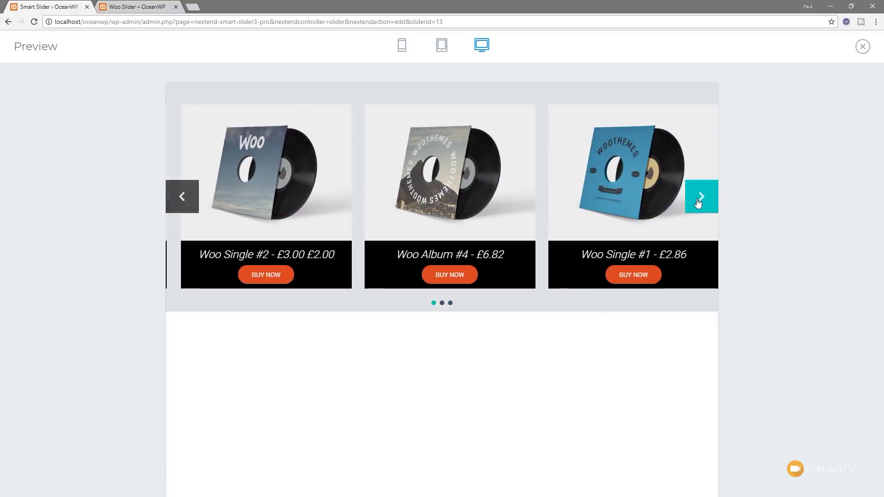
click(698, 202)
click(698, 201)
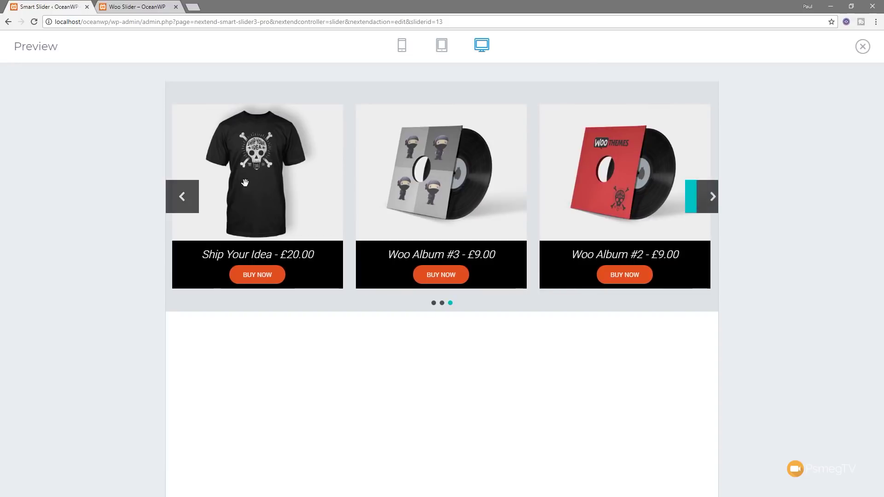
click(863, 48)
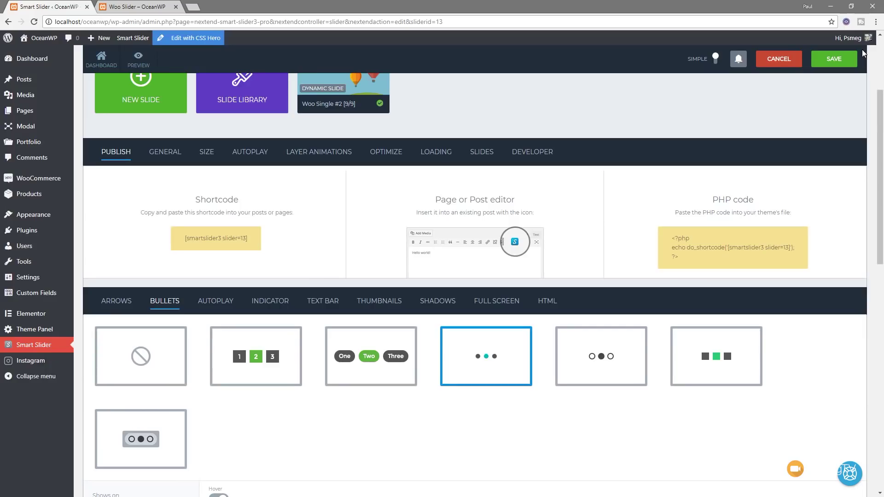